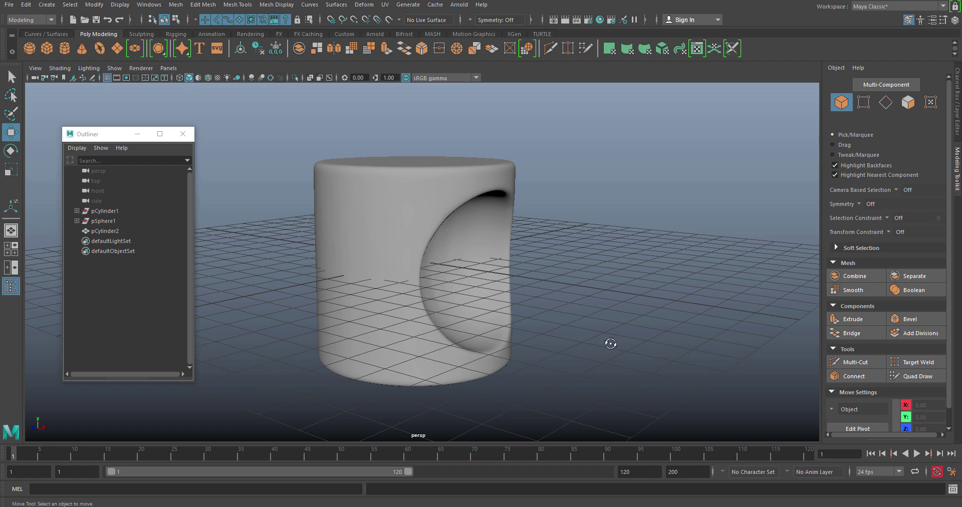
# Display the wireframe over the shaded cylinder with the spherical cavity and examine its topology from several angles.
pyautogui.keyDown('alt'); pyautogui.moveTo(609, 343); pyautogui.dragTo(584, 348); pyautogui.keyUp('alt')
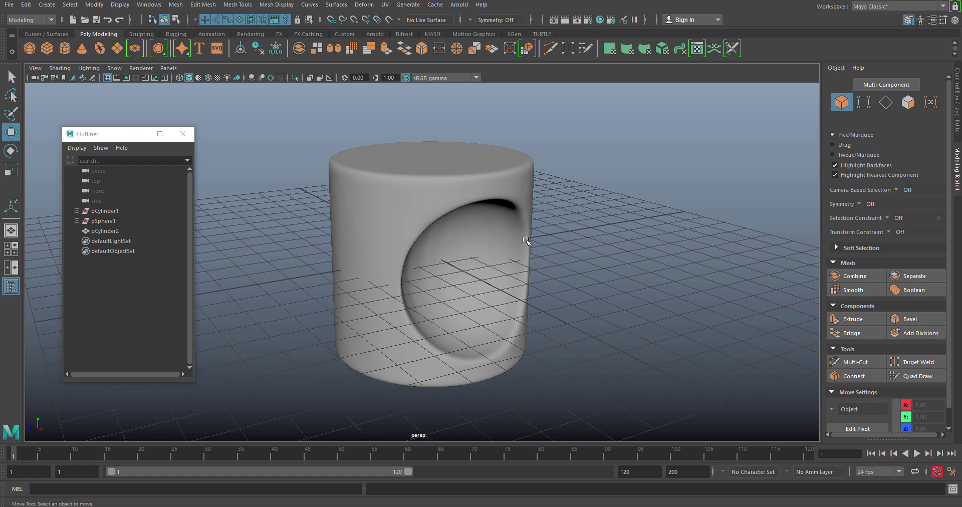
pyautogui.click(495, 228)
pyautogui.moveTo(495, 228)
pyautogui.keyDown('alt'); pyautogui.mouseDown()
pyautogui.moveTo(547, 270)
pyautogui.moveTo(506, 273)
pyautogui.mouseUp(); pyautogui.keyUp('alt')
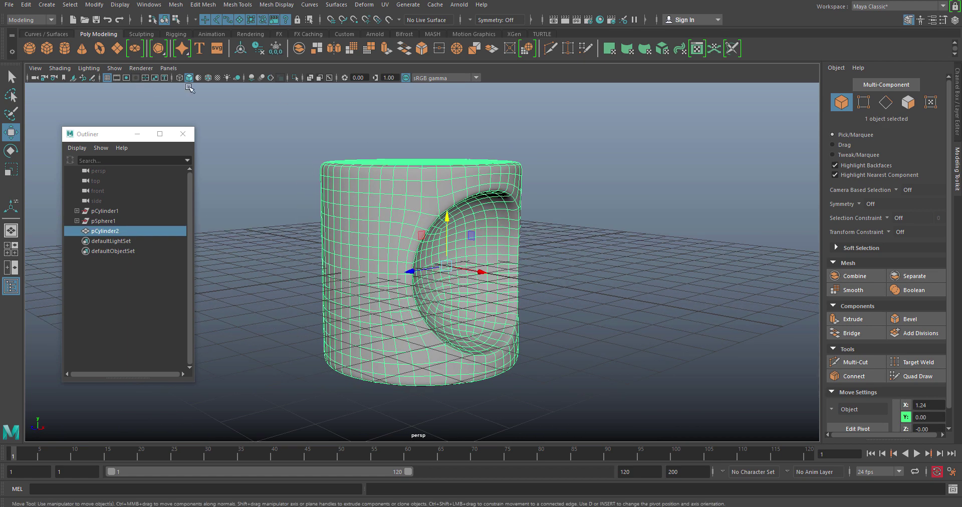
pyautogui.click(209, 80)
pyautogui.moveTo(586, 258)
pyautogui.keyDown('alt'); pyautogui.mouseDown()
pyautogui.moveTo(624, 258)
pyautogui.moveTo(400, 256)
pyautogui.moveTo(524, 269)
pyautogui.moveTo(352, 275)
pyautogui.moveTo(380, 266)
pyautogui.moveTo(370, 260)
pyautogui.moveTo(353, 270)
pyautogui.moveTo(369, 300)
pyautogui.moveTo(464, 312)
pyautogui.moveTo(451, 306)
pyautogui.moveTo(496, 337)
pyautogui.moveTo(314, 279)
pyautogui.mouseUp(); pyautogui.keyUp('alt')
pyautogui.click(624, 257)
pyautogui.keyDown('alt'); pyautogui.moveTo(314, 279); pyautogui.dragTo(490, 297, button='right'); pyautogui.keyUp('alt')
pyautogui.moveTo(491, 297)
pyautogui.keyDown('alt'); pyautogui.mouseDown()
pyautogui.moveTo(466, 296)
pyautogui.moveTo(499, 298)
pyautogui.mouseUp(); pyautogui.keyUp('alt')
pyautogui.keyDown('alt'); pyautogui.moveTo(498, 298); pyautogui.dragTo(451, 296, button='right'); pyautogui.keyUp('alt')
pyautogui.keyDown('alt'); pyautogui.moveTo(450, 296); pyautogui.dragTo(392, 241); pyautogui.keyUp('alt')
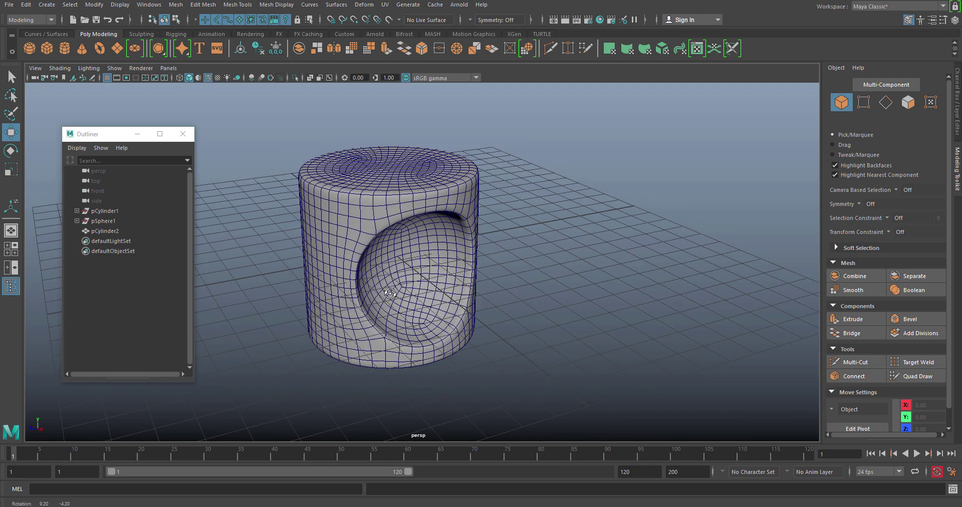
# Move the cutting sphere pSphere1 up by about 2.2 cm along Y and examine the reshaped cavity.
pyautogui.click(392, 228)
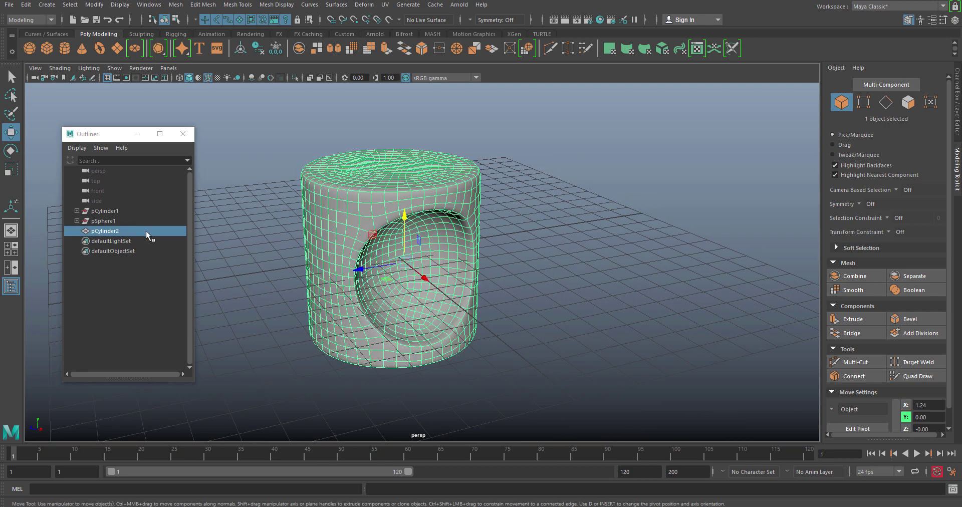
pyautogui.click(115, 221)
pyautogui.keyDown('alt'); pyautogui.moveTo(350, 280); pyautogui.dragTo(381, 281); pyautogui.keyUp('alt')
pyautogui.moveTo(450, 280); pyautogui.dragTo(473, 274)
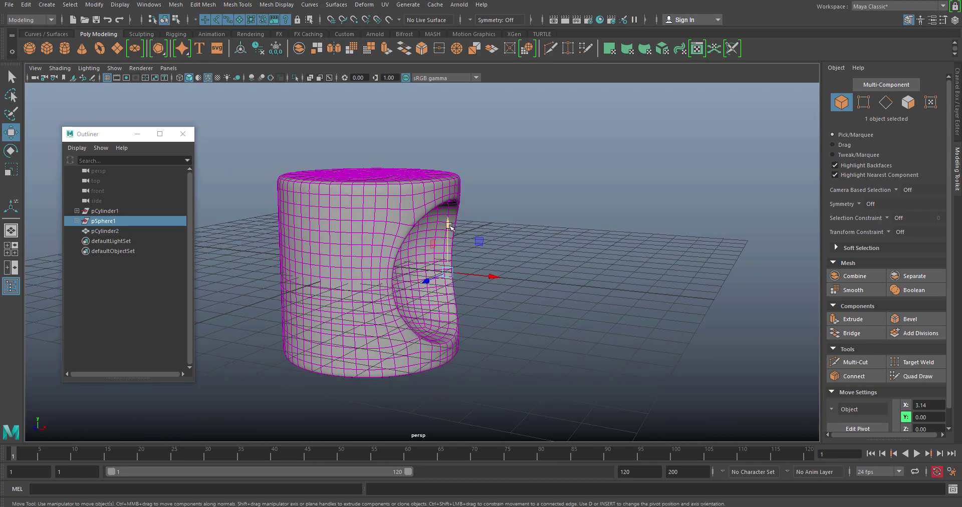
pyautogui.moveTo(449, 226); pyautogui.dragTo(446, 159)
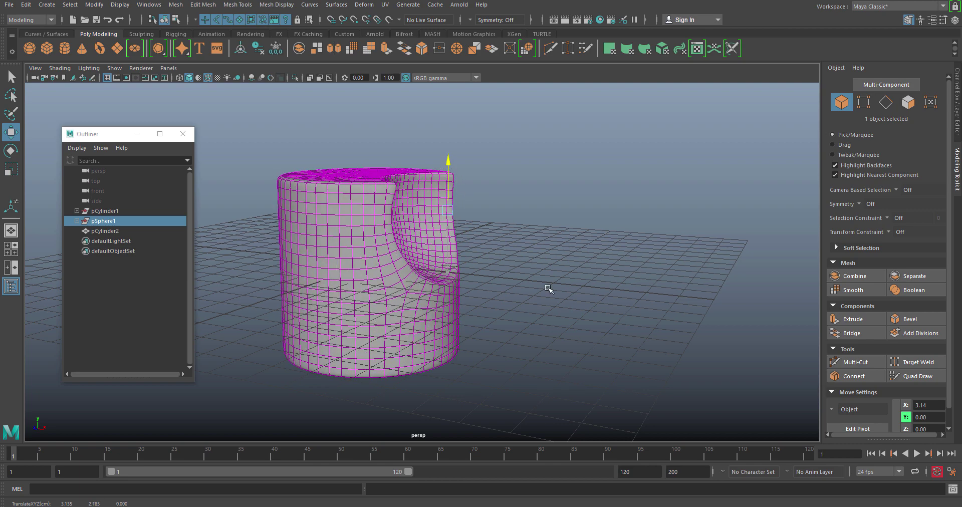
pyautogui.keyDown('alt'); pyautogui.moveTo(549, 289); pyautogui.dragTo(641, 307); pyautogui.keyUp('alt')
pyautogui.click(579, 303)
pyautogui.keyDown('alt'); pyautogui.moveTo(580, 302); pyautogui.dragTo(418, 302); pyautogui.keyUp('alt')
pyautogui.keyDown('alt'); pyautogui.moveTo(509, 318); pyautogui.dragTo(458, 182); pyautogui.keyUp('alt')
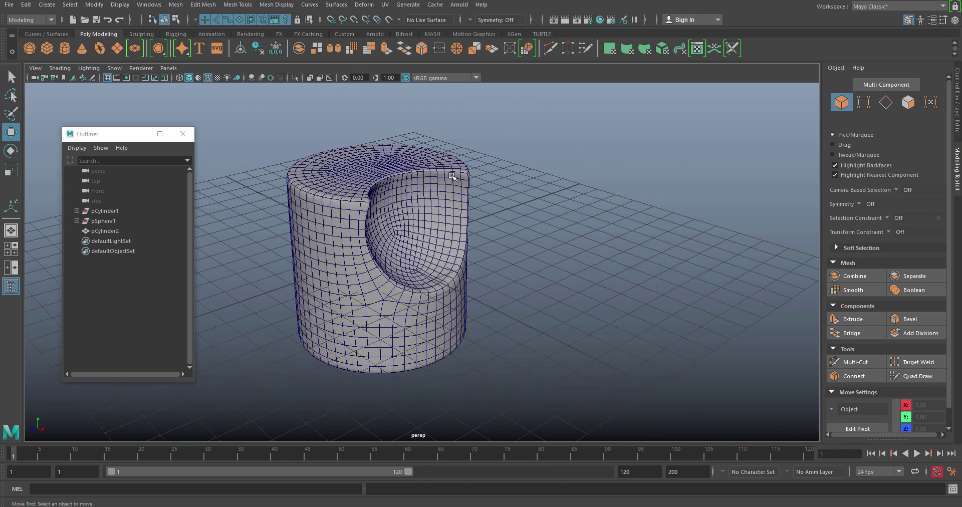
pyautogui.keyDown('alt'); pyautogui.moveTo(429, 232); pyautogui.dragTo(430, 262); pyautogui.keyUp('alt')
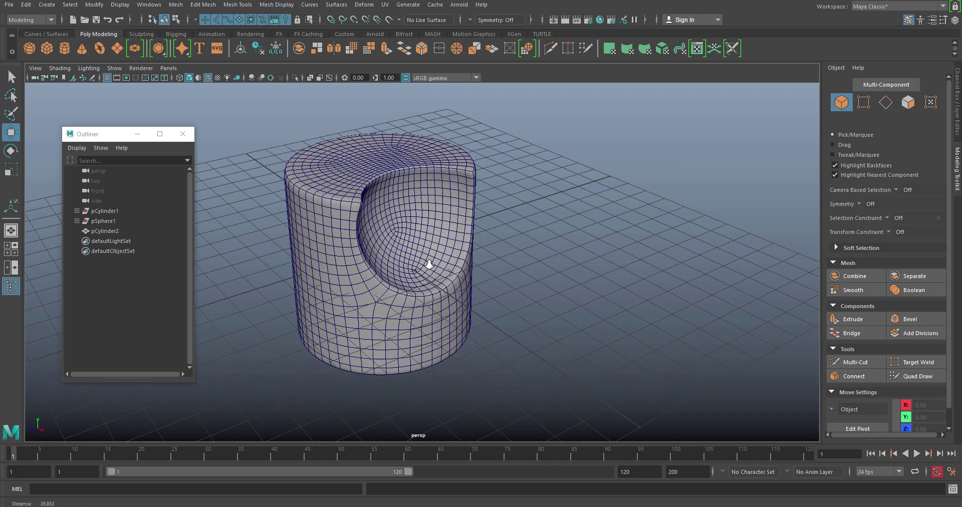
pyautogui.keyDown('alt'); pyautogui.moveTo(429, 262); pyautogui.dragTo(455, 274, button='right'); pyautogui.keyUp('alt')
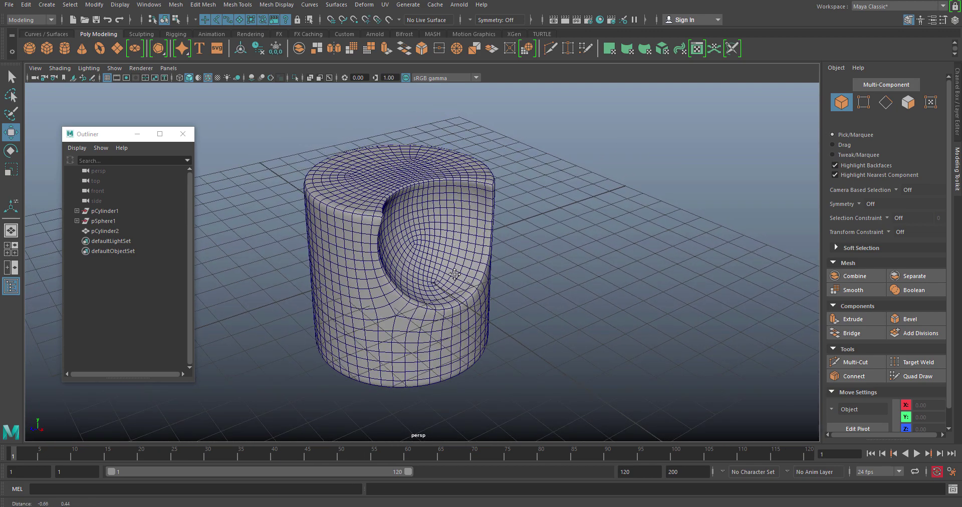
# Delete pCylinder2, pCylinder1 and pSphere1 to empty the scene, and shift the Outliner aside.
pyautogui.click(104, 230)
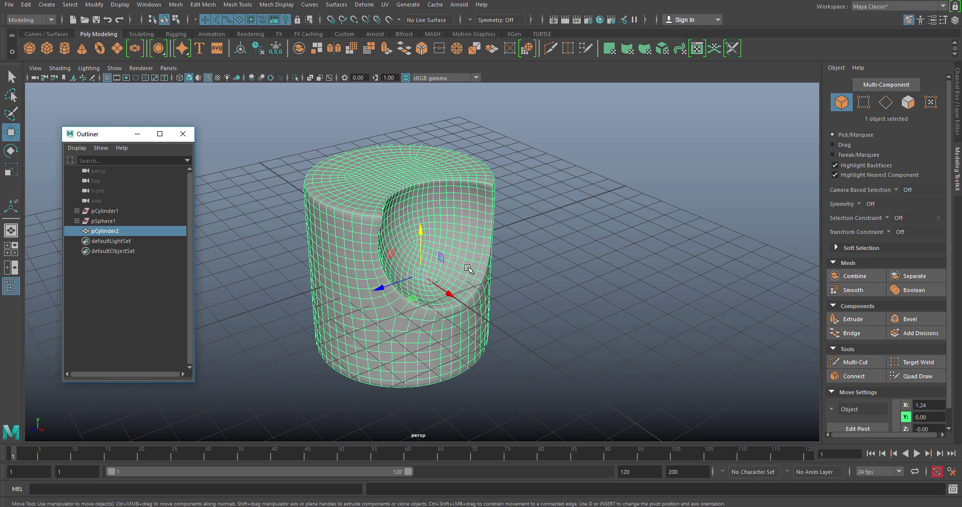
pyautogui.press('Delete')
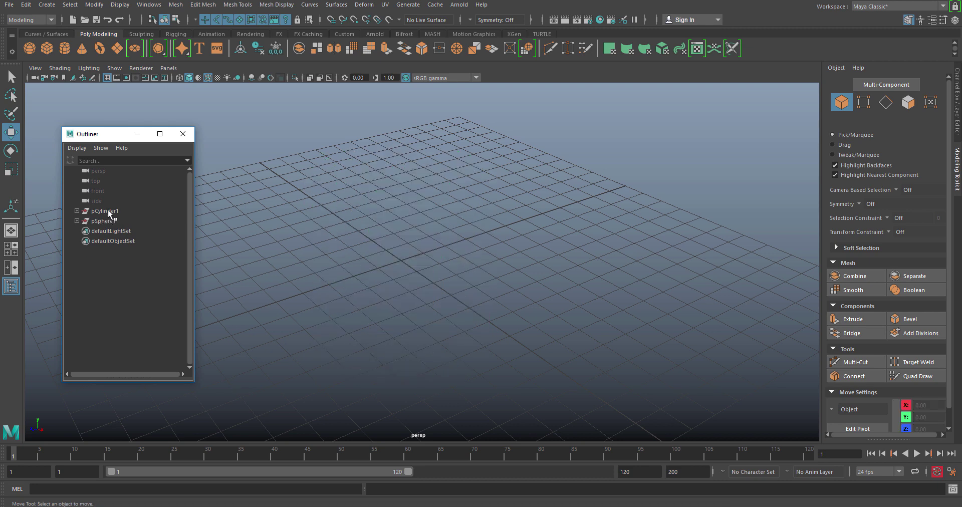
pyautogui.click(108, 211)
pyautogui.keyDown('shift'); pyautogui.click(113, 221); pyautogui.keyUp('shift')
pyautogui.press('Delete')
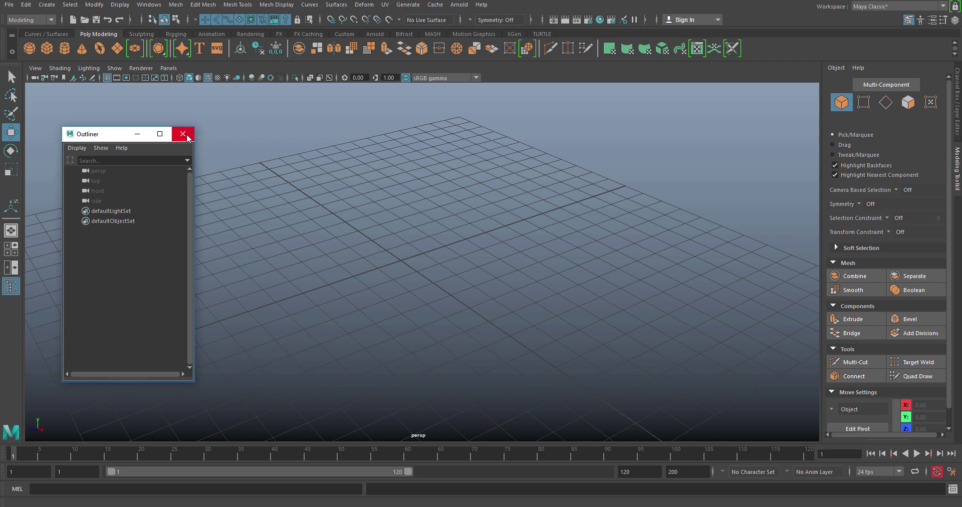
pyautogui.moveTo(116, 134); pyautogui.dragTo(86, 137)
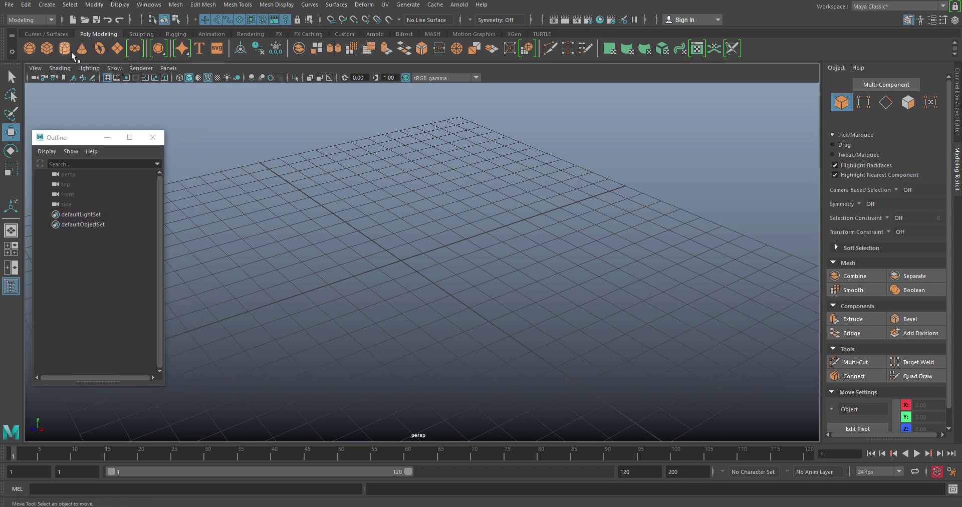
# Create a polygon cylinder at the origin and scale it uniformly to about 2.78.
pyautogui.click(67, 49)
pyautogui.keyDown('alt'); pyautogui.moveTo(359, 272); pyautogui.dragTo(424, 314); pyautogui.keyUp('alt')
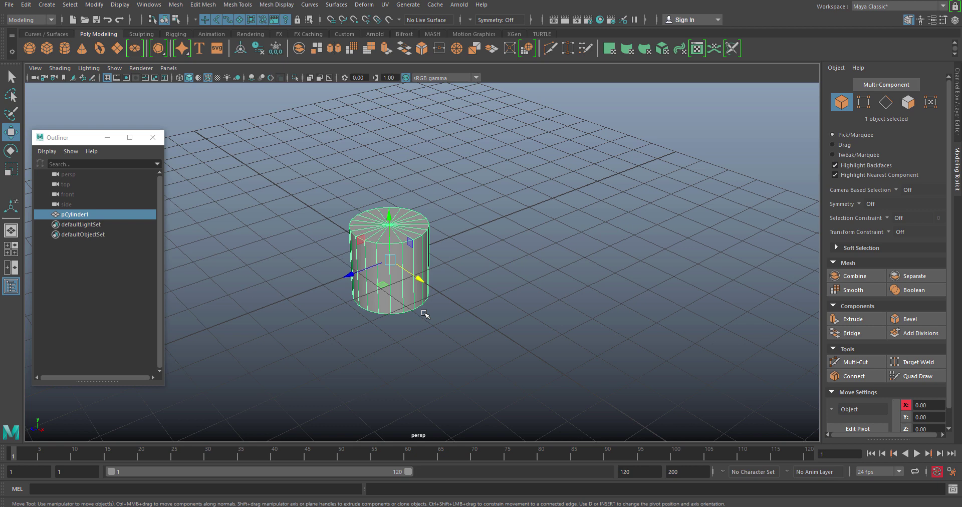
pyautogui.press('r')
pyautogui.moveTo(389, 260); pyautogui.dragTo(625, 267)
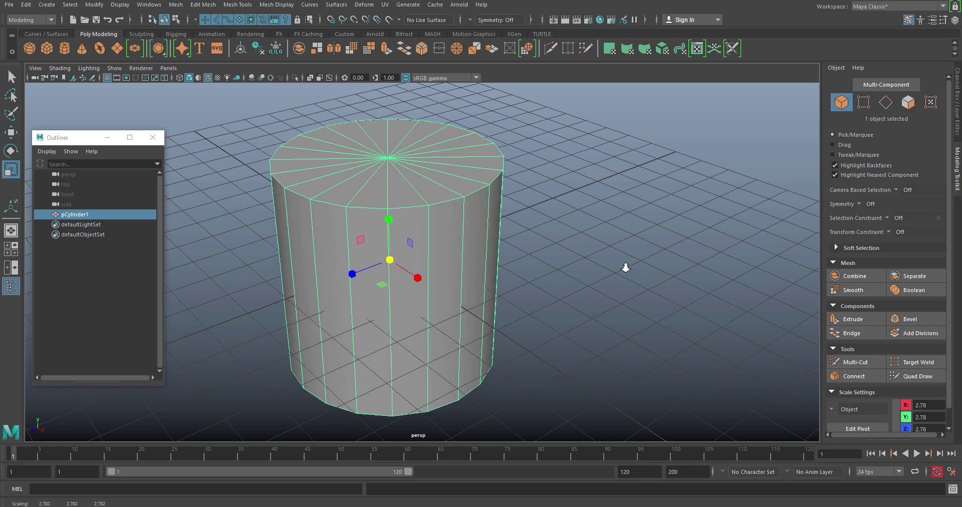
pyautogui.scroll(-4, 625, 268)
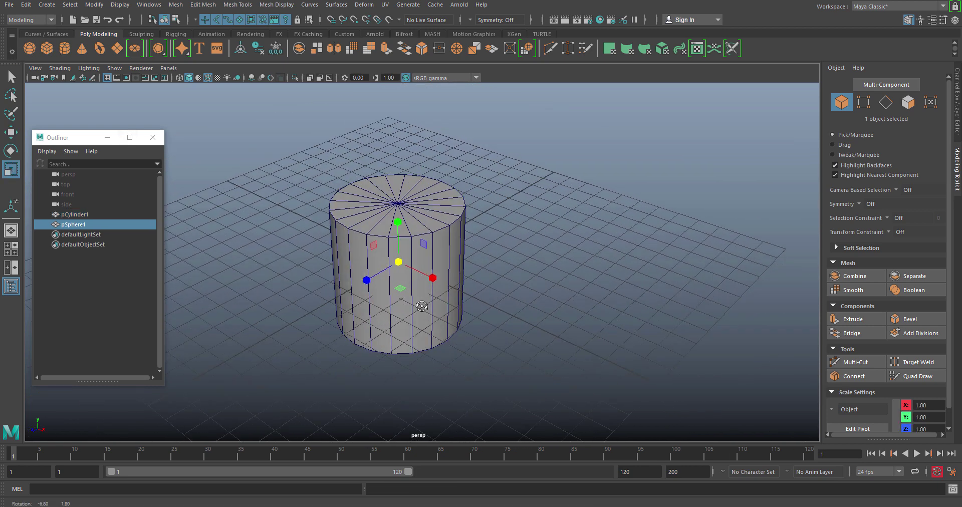
# Add a polygon sphere, scale it uniformly to about 2.04 and place it at about X 2.00, intersecting the cylinder's side.
pyautogui.press('w')
pyautogui.moveTo(437, 279); pyautogui.dragTo(470, 264)
pyautogui.press('r')
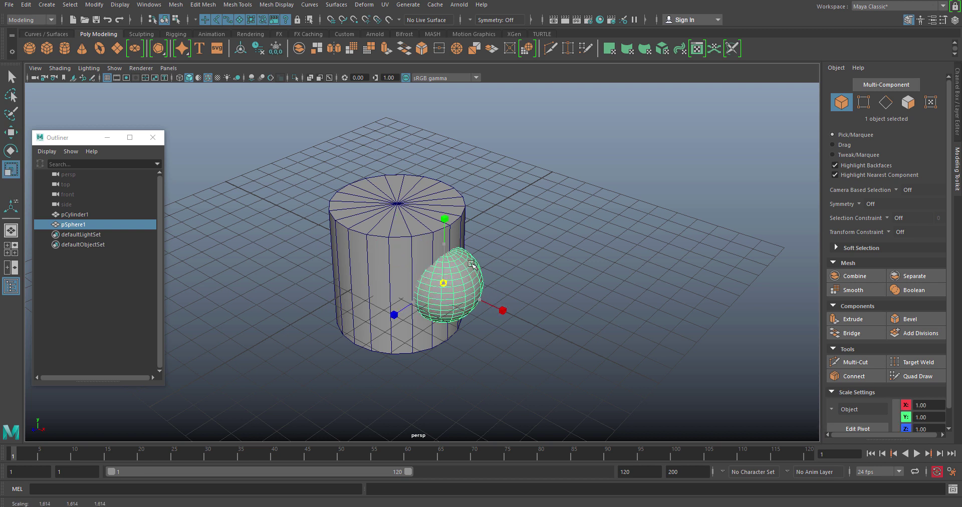
pyautogui.press('w')
pyautogui.moveTo(488, 306); pyautogui.dragTo(534, 318)
pyautogui.click(476, 329)
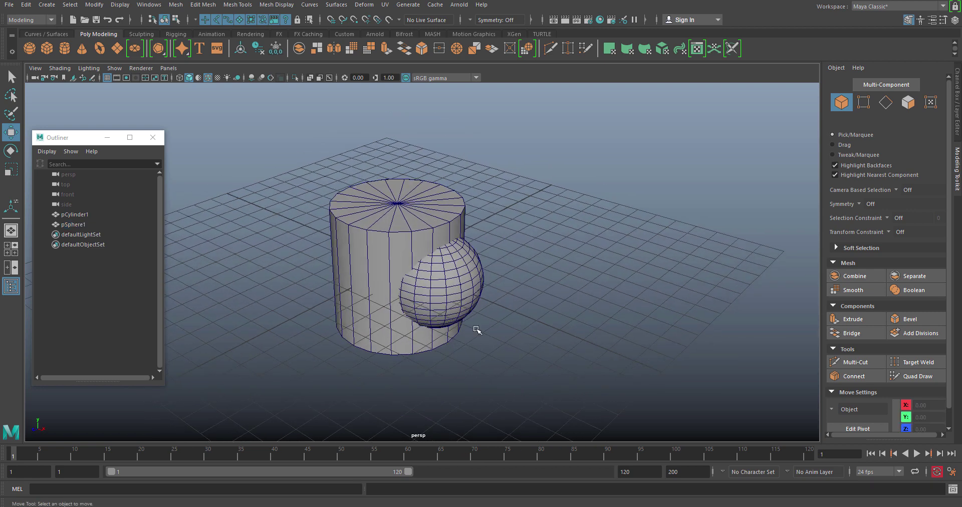
# Subtract the sphere from the cylinder with a Boolean set to the difference operation.
pyautogui.click(428, 203)
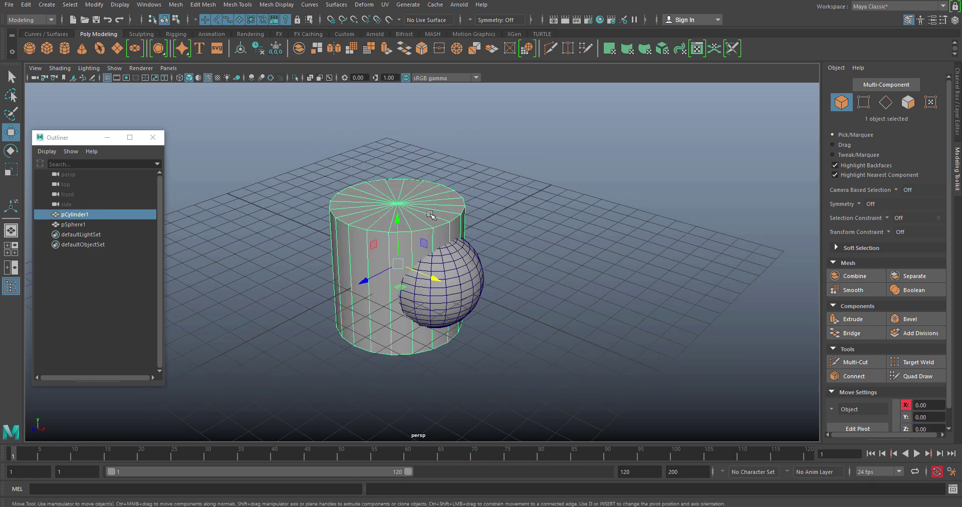
pyautogui.keyDown('shift'); pyautogui.click(479, 270); pyautogui.keyUp('shift')
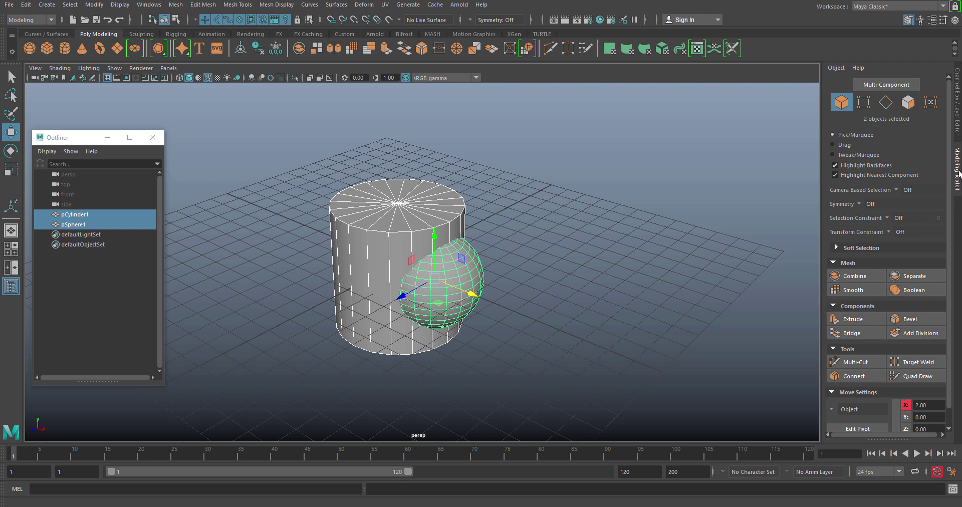
pyautogui.click(914, 290)
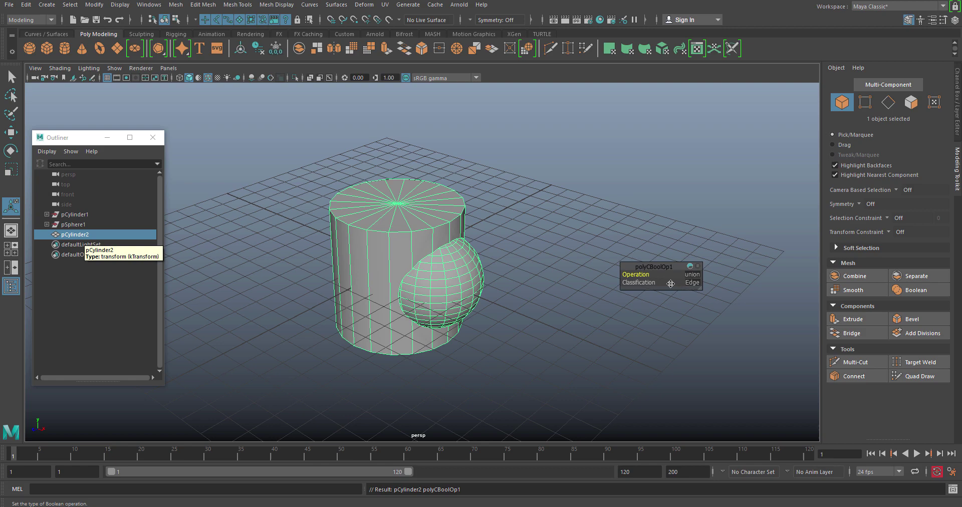
pyautogui.click(693, 275)
pyautogui.click(718, 290)
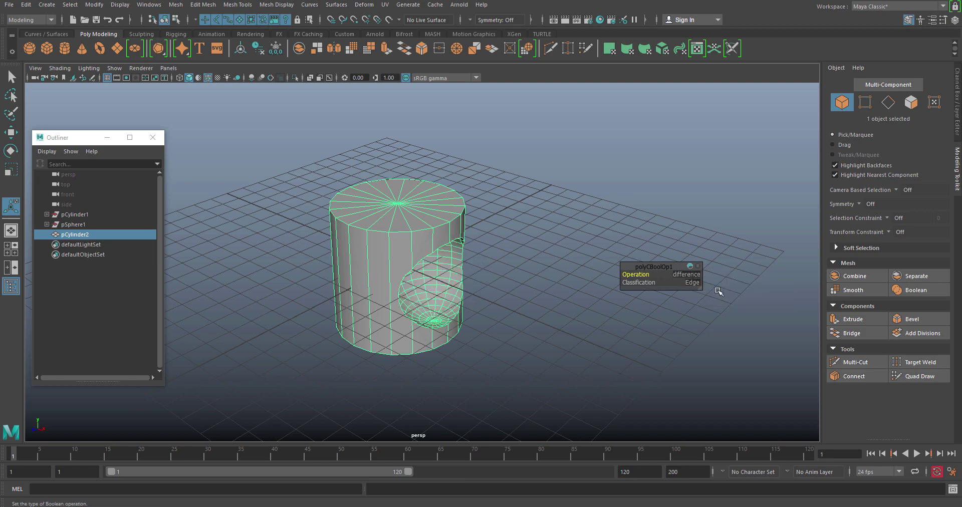
pyautogui.keyDown('alt'); pyautogui.moveTo(452, 342); pyautogui.dragTo(480, 333); pyautogui.keyUp('alt')
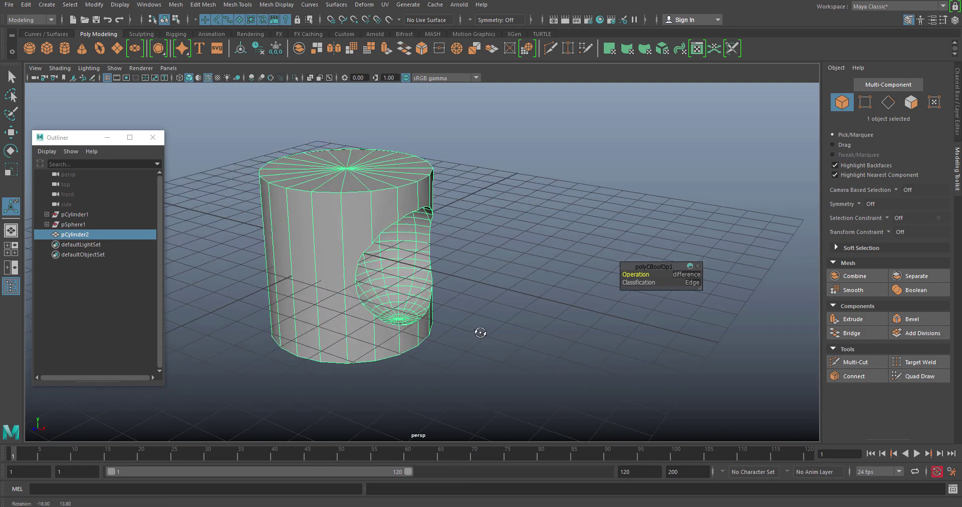
# Move the cutting sphere pSphere1 outward along X to about 2.46.
pyautogui.click(73, 224)
pyautogui.press('w')
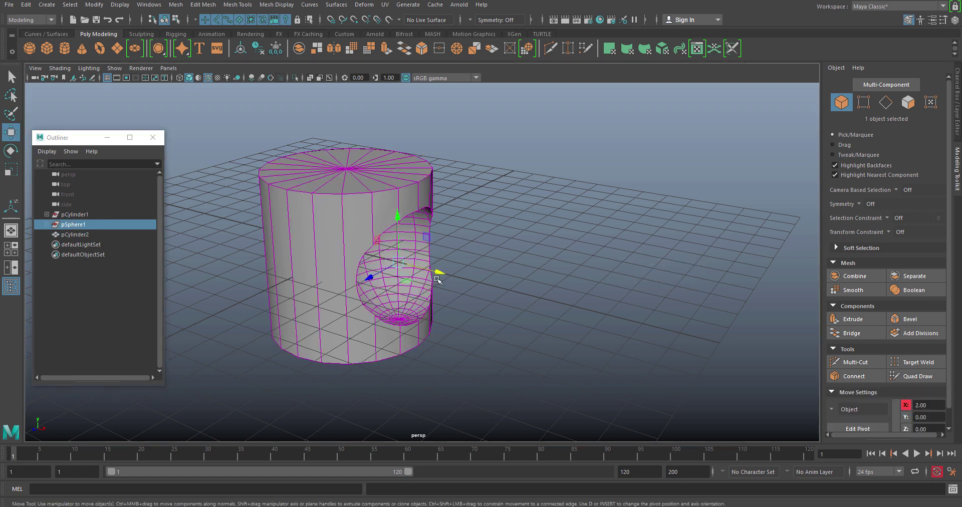
pyautogui.moveTo(438, 274); pyautogui.dragTo(453, 275)
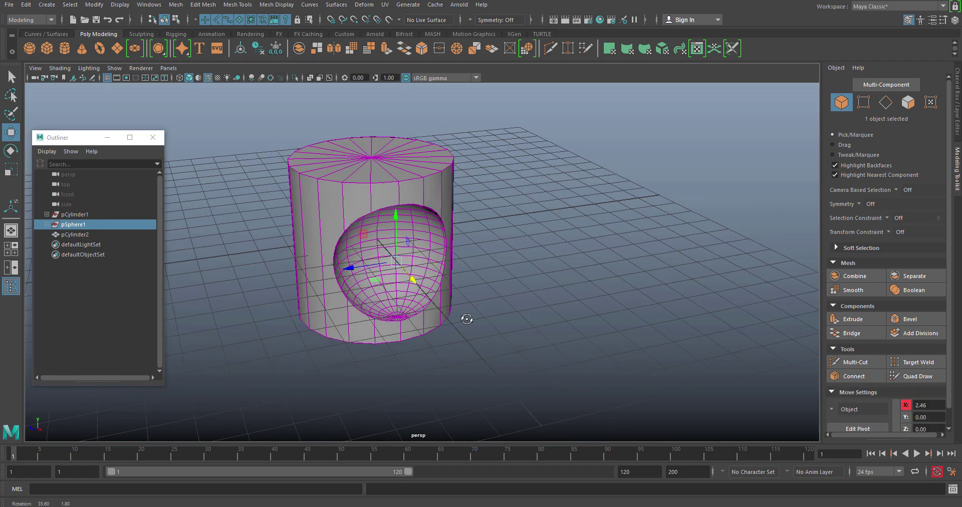
pyautogui.click(464, 320)
pyautogui.keyDown('alt'); pyautogui.moveTo(464, 320); pyautogui.dragTo(401, 337); pyautogui.keyUp('alt')
# Check the boolean mesh pCylinder2 in smooth mesh preview and return it to the unsmoothed display.
pyautogui.click(416, 279)
pyautogui.press('3')
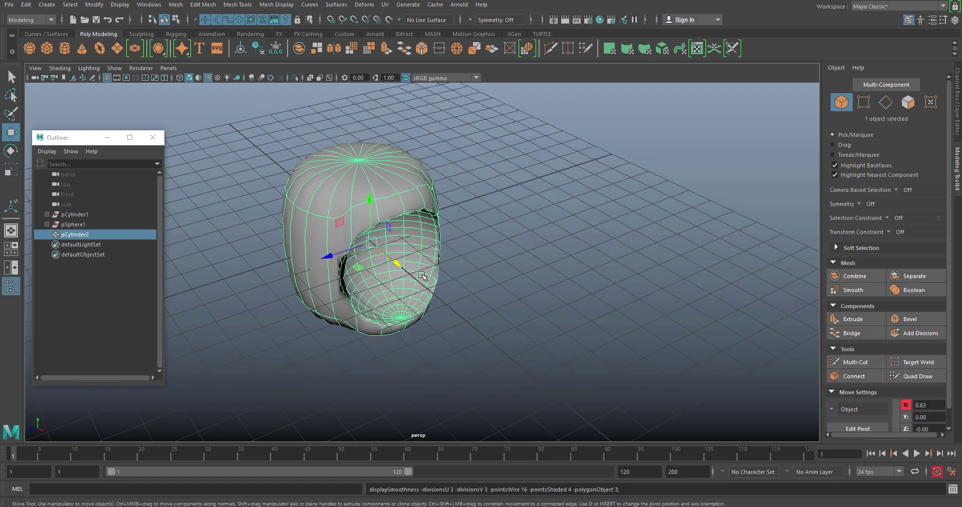
pyautogui.click(573, 286)
pyautogui.keyDown('alt'); pyautogui.moveTo(573, 286); pyautogui.dragTo(407, 326); pyautogui.keyUp('alt')
pyautogui.click(390, 201)
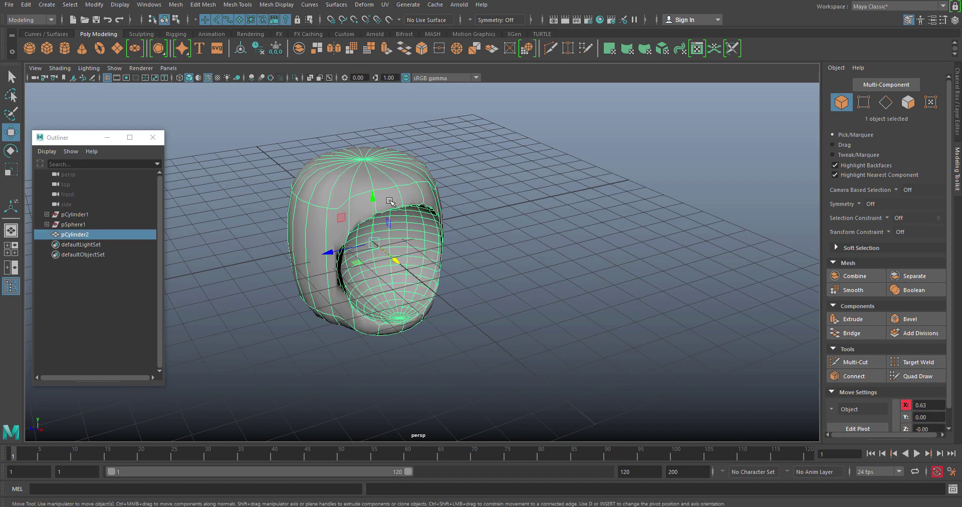
pyautogui.press('1')
pyautogui.keyDown('alt'); pyautogui.moveTo(427, 273); pyautogui.dragTo(521, 252); pyautogui.keyUp('alt')
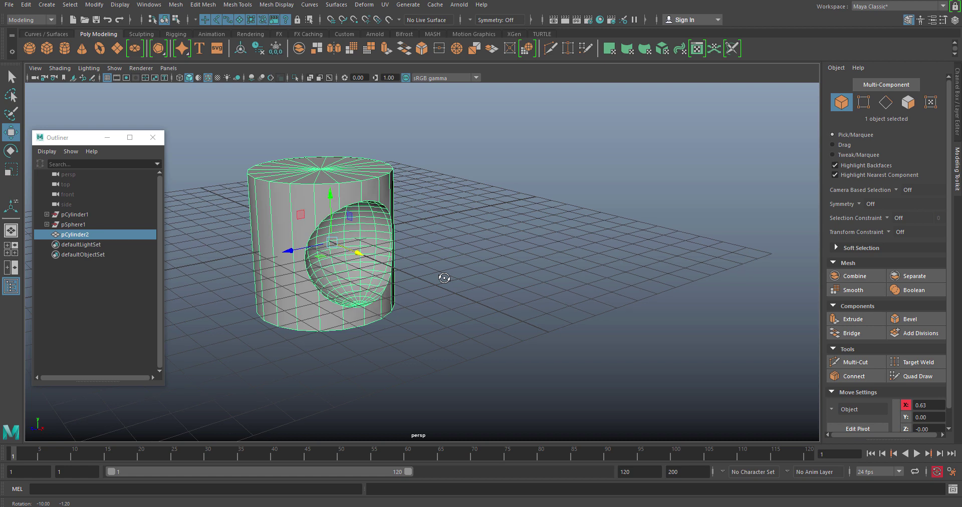
# Open the Script Editor, show both the history and input panes, and clear all their contents.
pyautogui.click(953, 488)
pyautogui.moveTo(595, 105); pyautogui.dragTo(578, 107)
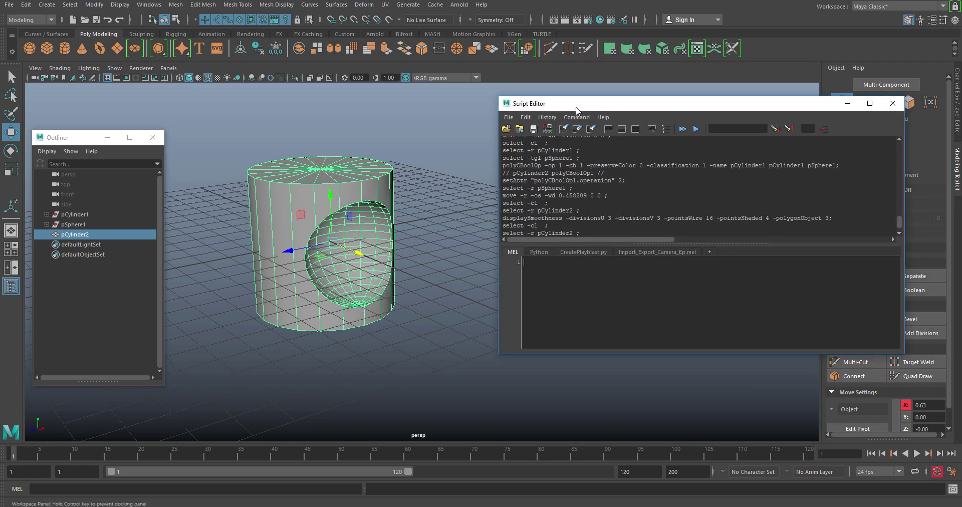
pyautogui.click(623, 129)
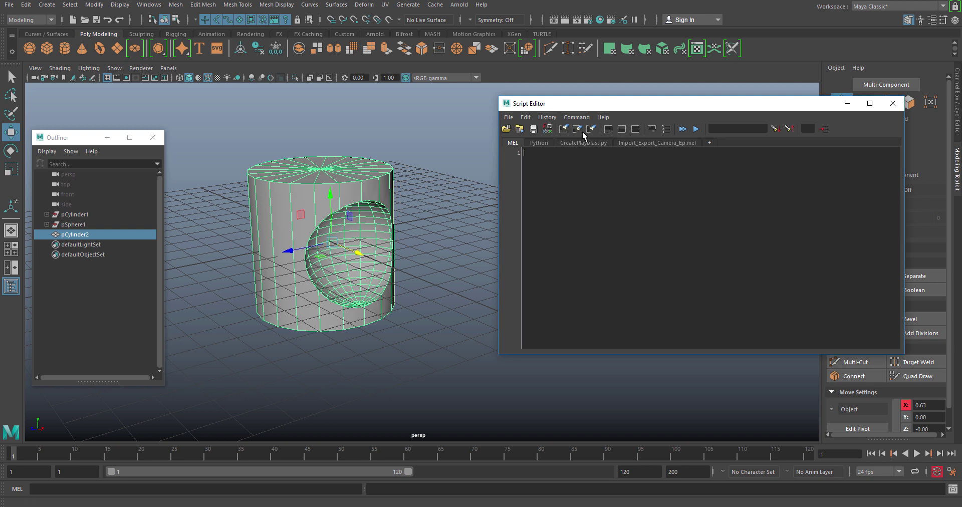
pyautogui.click(634, 130)
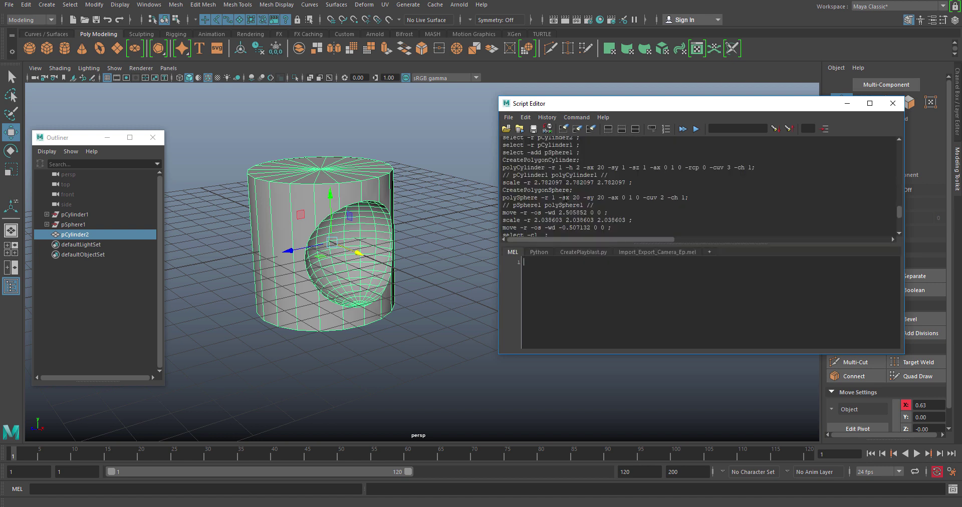
pyautogui.click(591, 130)
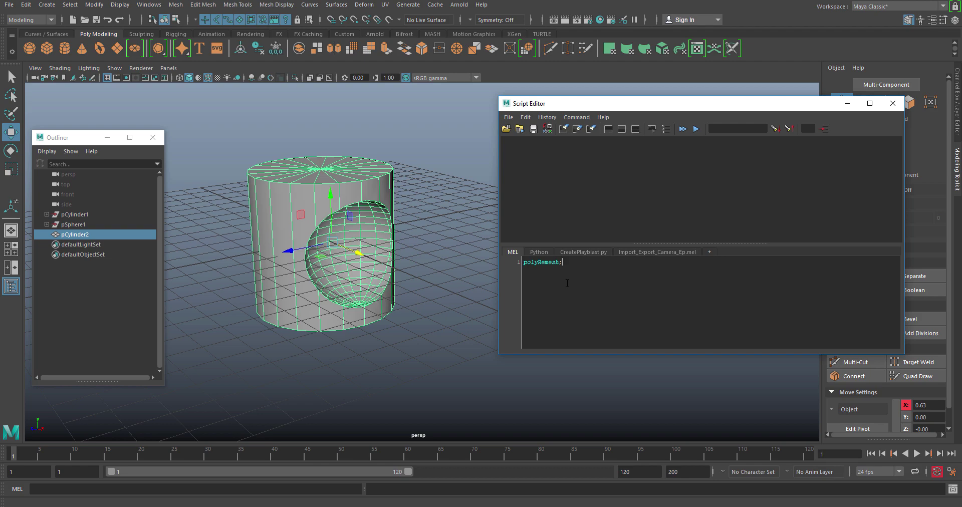
# Run the MEL command polyRemesh; on pCylinder2 and examine the triangulated mesh around the cavity.
pyautogui.hotkey('ctrl', 'Return')
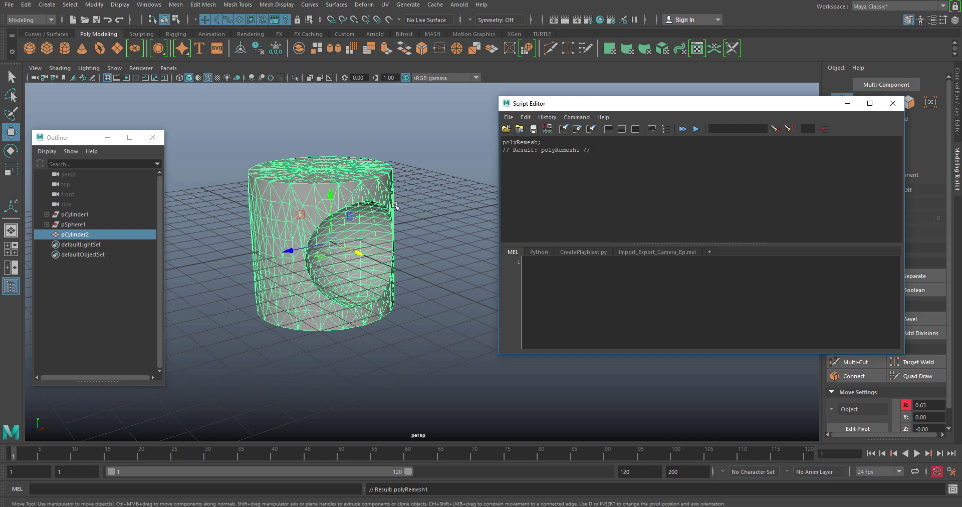
pyautogui.keyDown('alt'); pyautogui.moveTo(239, 275); pyautogui.dragTo(338, 338); pyautogui.keyUp('alt')
pyautogui.scroll(2, 303, 254)
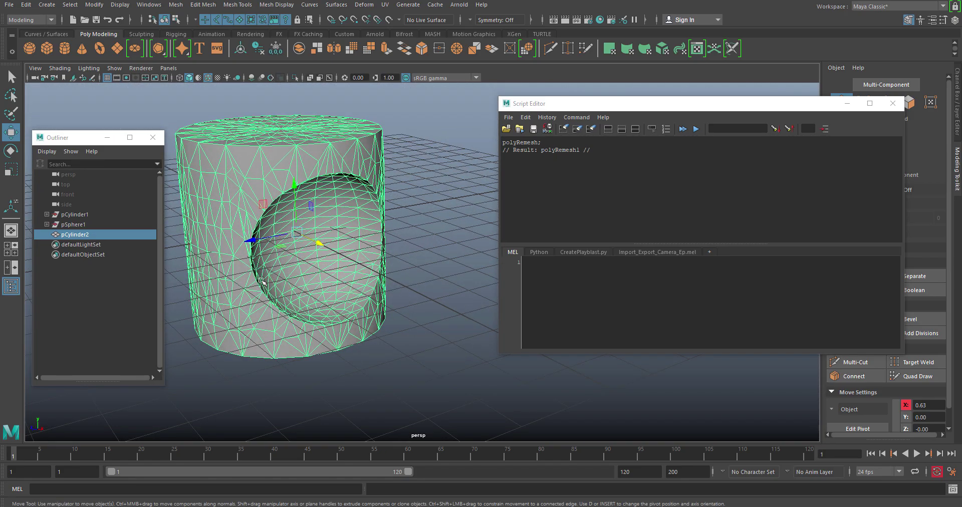
pyautogui.keyDown('alt'); pyautogui.moveTo(262, 281); pyautogui.dragTo(312, 260); pyautogui.keyUp('alt')
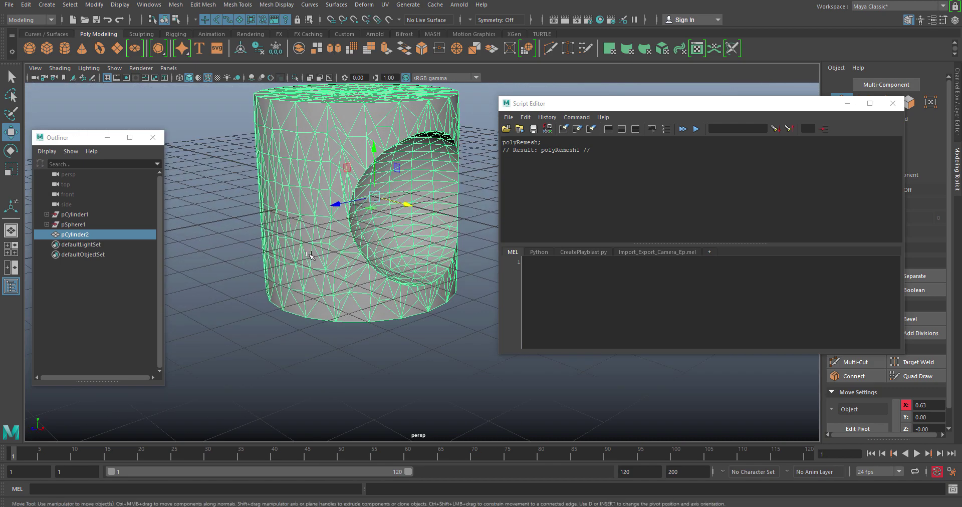
# Show pCylinder2's polyRemesh1 attributes, review the remesh settings, and close the Attribute Editor.
pyautogui.moveTo(309, 290)
pyautogui.keyDown('alt'); pyautogui.mouseDown()
pyautogui.moveTo(255, 285)
pyautogui.moveTo(301, 308)
pyautogui.moveTo(310, 287)
pyautogui.mouseUp(); pyautogui.keyUp('alt')
pyautogui.moveTo(617, 103); pyautogui.dragTo(545, 138)
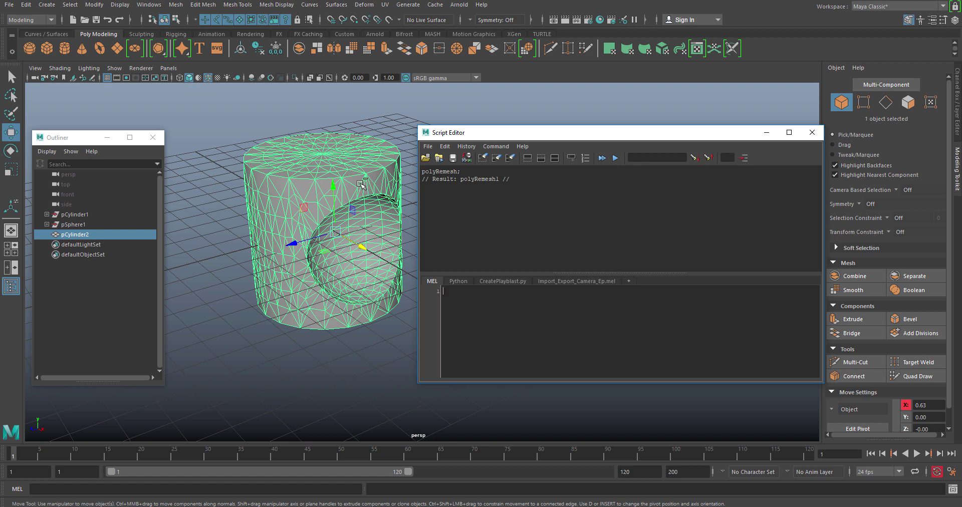
pyautogui.moveTo(736, 137); pyautogui.dragTo(726, 136)
pyautogui.click(373, 159)
pyautogui.click(372, 171)
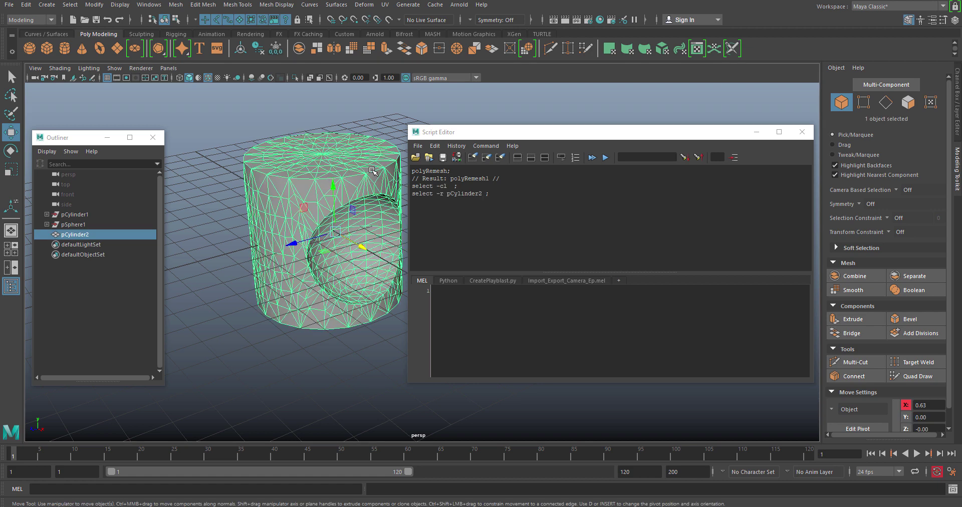
pyautogui.hotkey('ctrl', 'a')
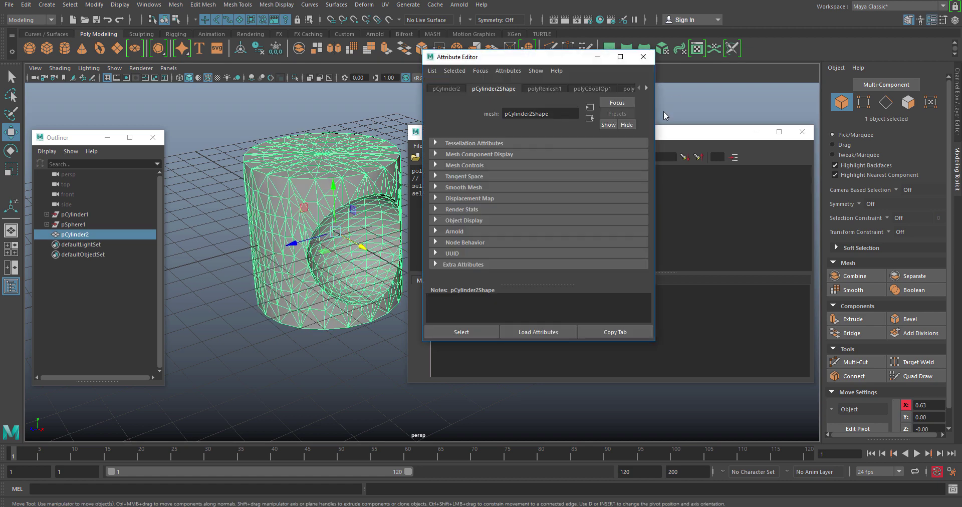
pyautogui.click(549, 88)
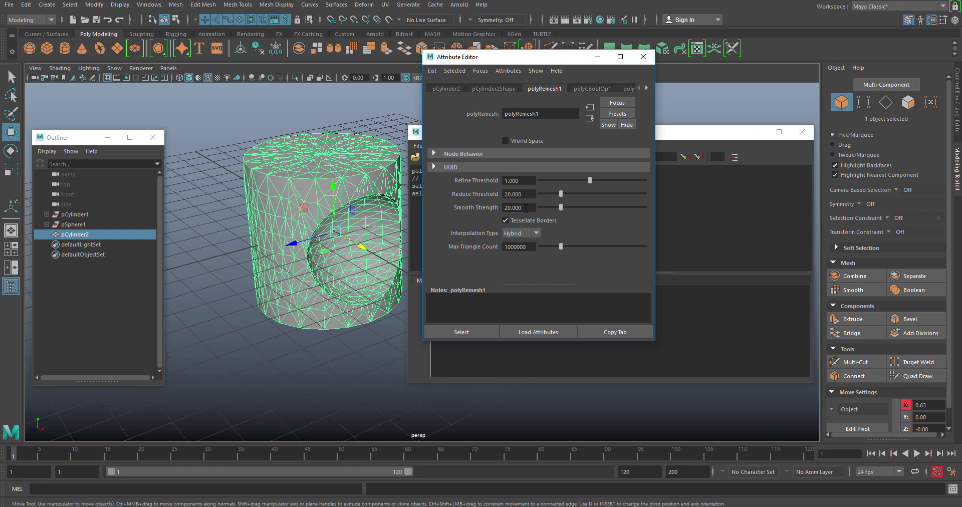
pyautogui.click(641, 57)
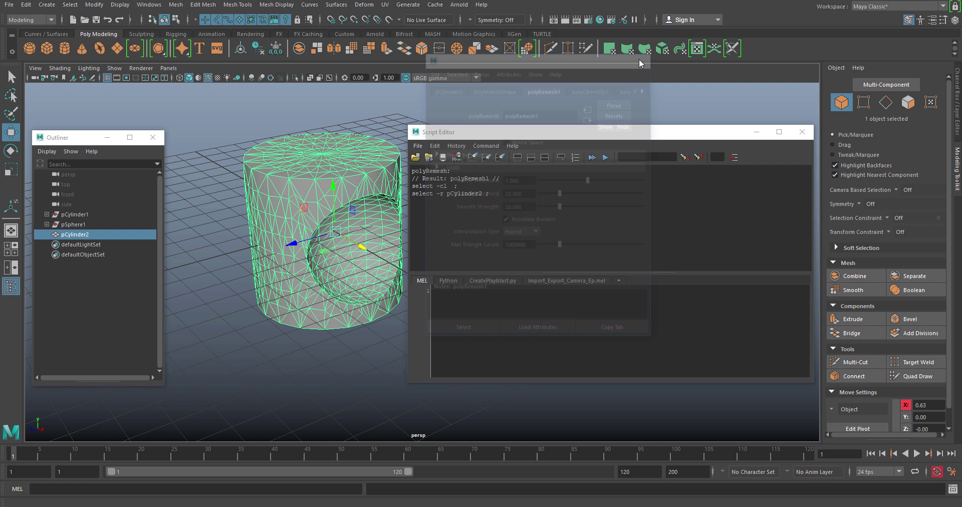
# Run the MEL command polyRetopo; on pCylinder2 and examine the quad mesh around the cavity and on the cap.
pyautogui.moveTo(610, 138); pyautogui.dragTo(645, 127)
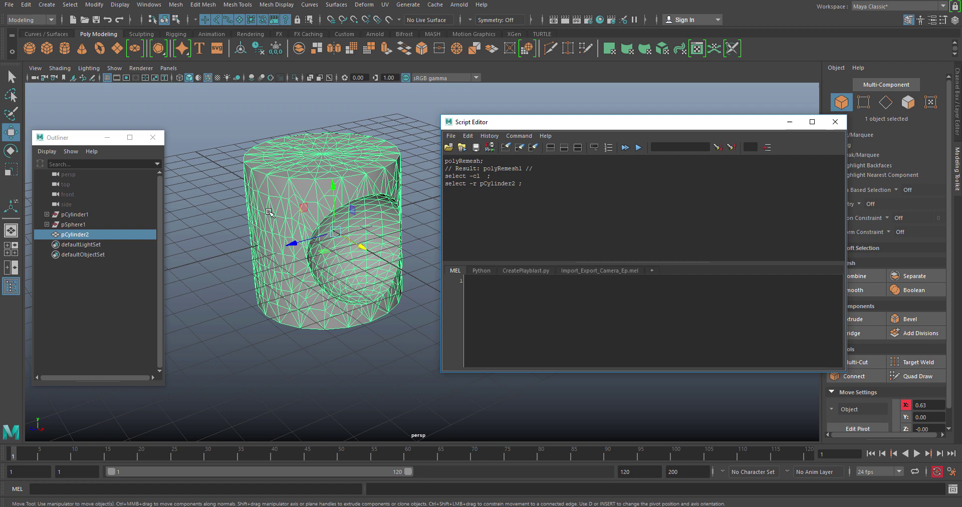
pyautogui.click(476, 300)
pyautogui.write('polyRetopo;')
pyautogui.hotkey('ctrl', 'Return')
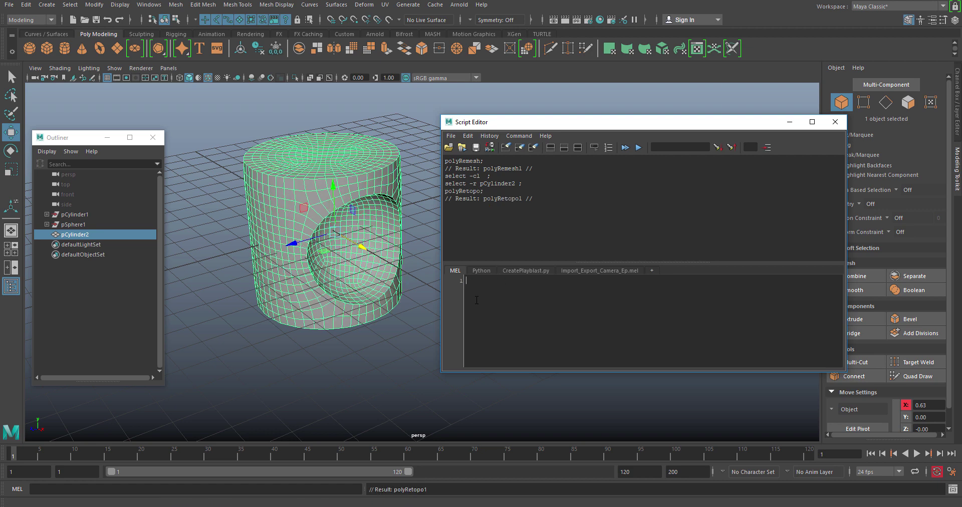
pyautogui.keyDown('alt'); pyautogui.moveTo(401, 272); pyautogui.dragTo(365, 308); pyautogui.keyUp('alt')
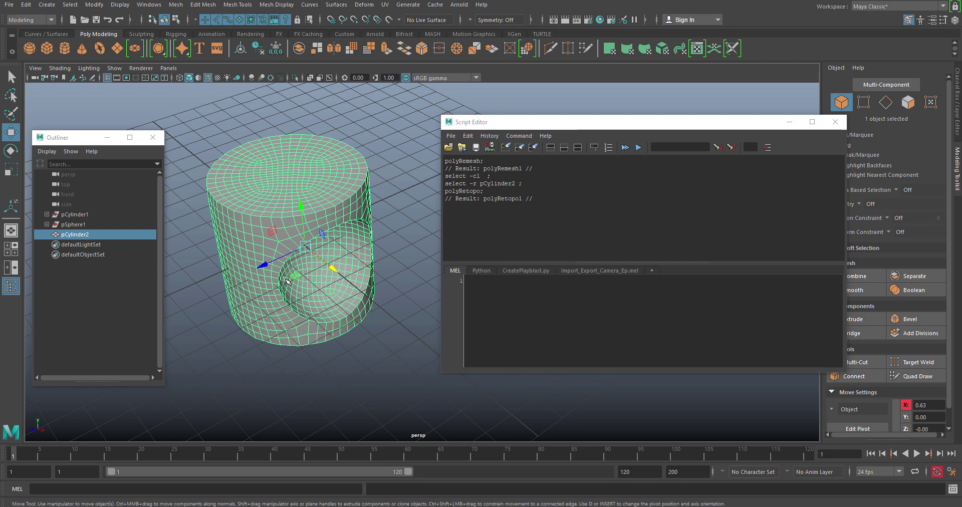
pyautogui.keyDown('alt'); pyautogui.moveTo(280, 249); pyautogui.dragTo(309, 261); pyautogui.keyUp('alt')
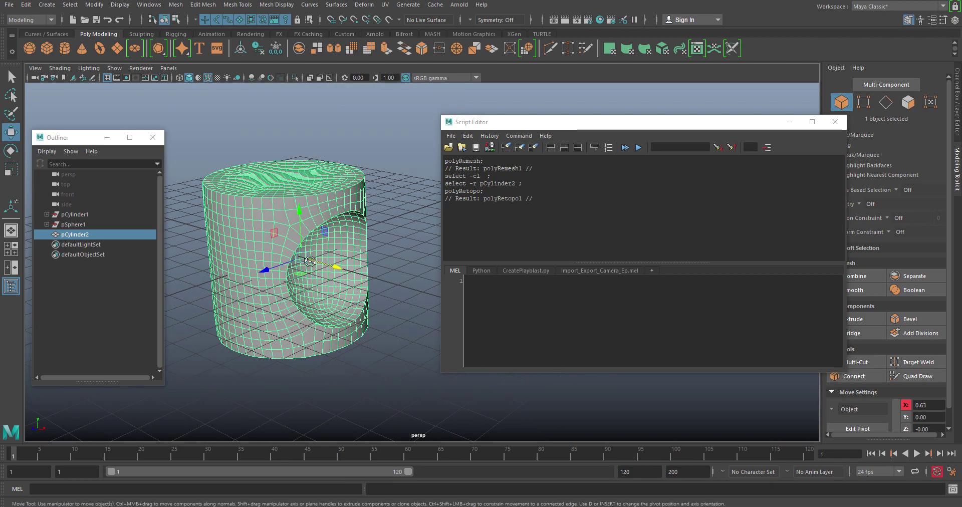
pyautogui.keyDown('alt'); pyautogui.moveTo(286, 270); pyautogui.dragTo(280, 236); pyautogui.keyUp('alt')
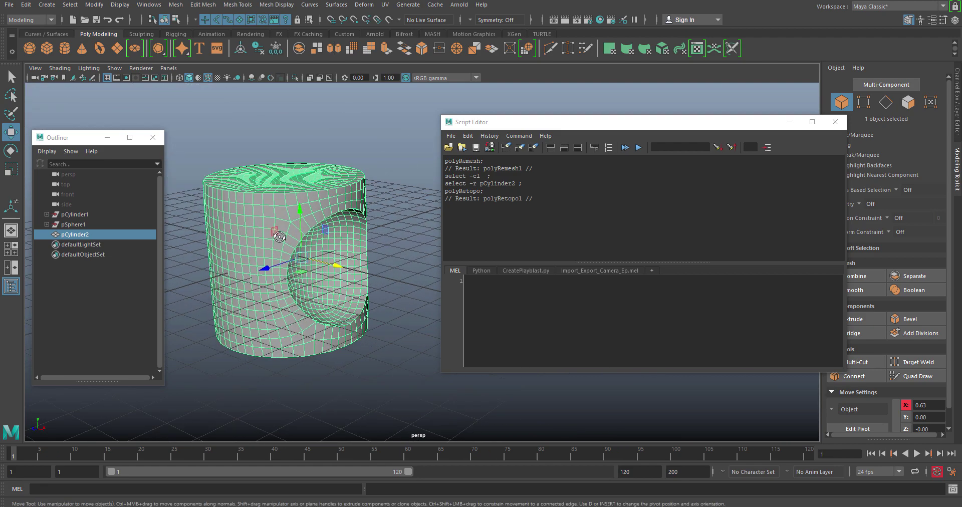
# Check pCylinder2 in smooth mesh preview and show its polyRetopo1 attributes.
pyautogui.press('3')
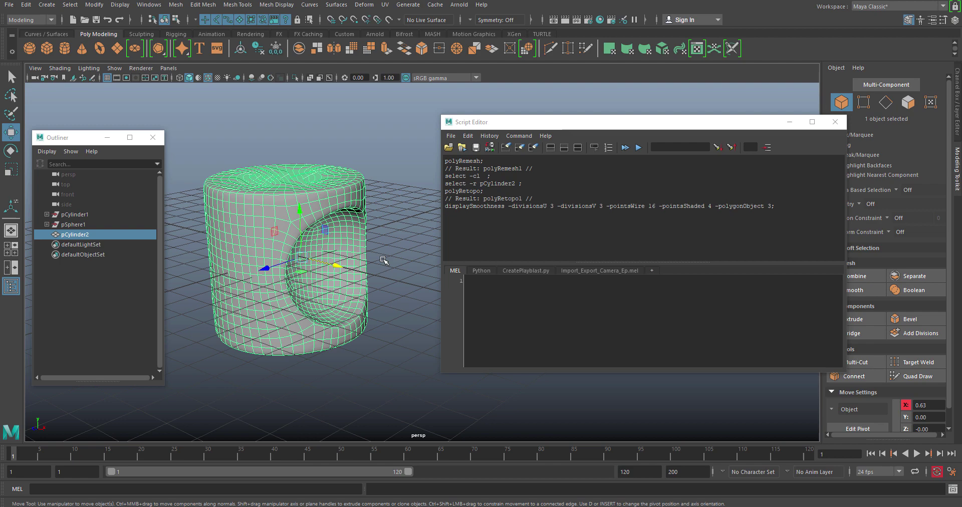
pyautogui.click(350, 264)
pyautogui.keyDown('alt'); pyautogui.moveTo(350, 263); pyautogui.dragTo(356, 316); pyautogui.keyUp('alt')
pyautogui.click(349, 299)
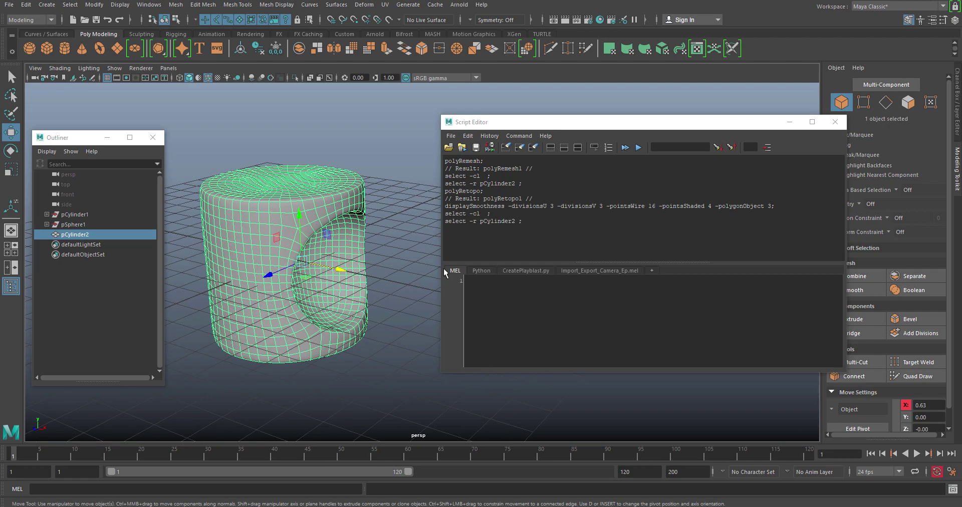
pyautogui.hotkey('ctrl', 'a')
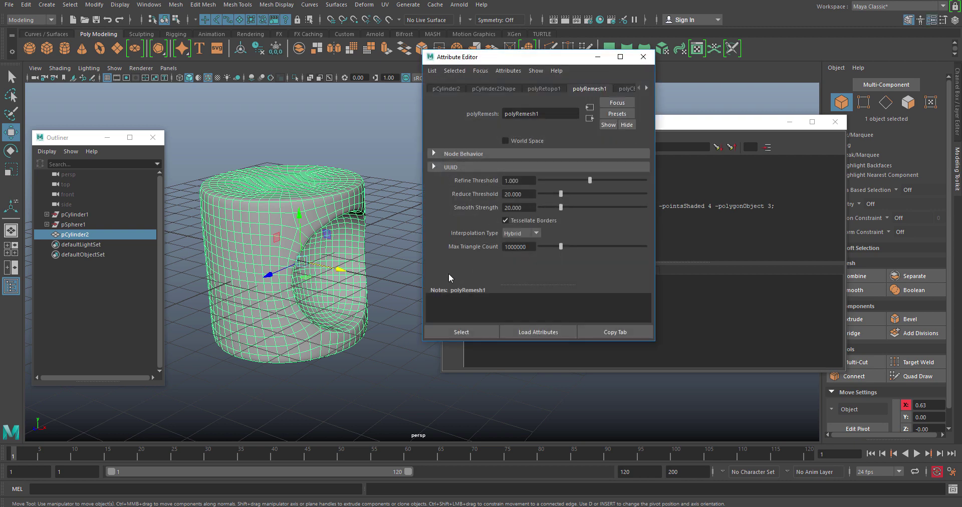
pyautogui.click(545, 89)
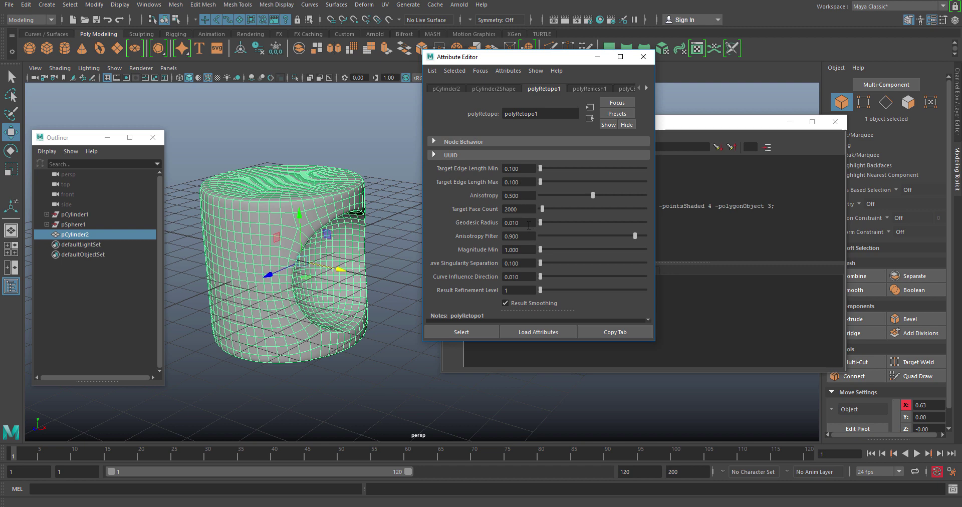
# Set polyRetopo1's Target Face Count to 100 and return pCylinder2 to the unsmoothed display.
pyautogui.doubleClick(527, 209)
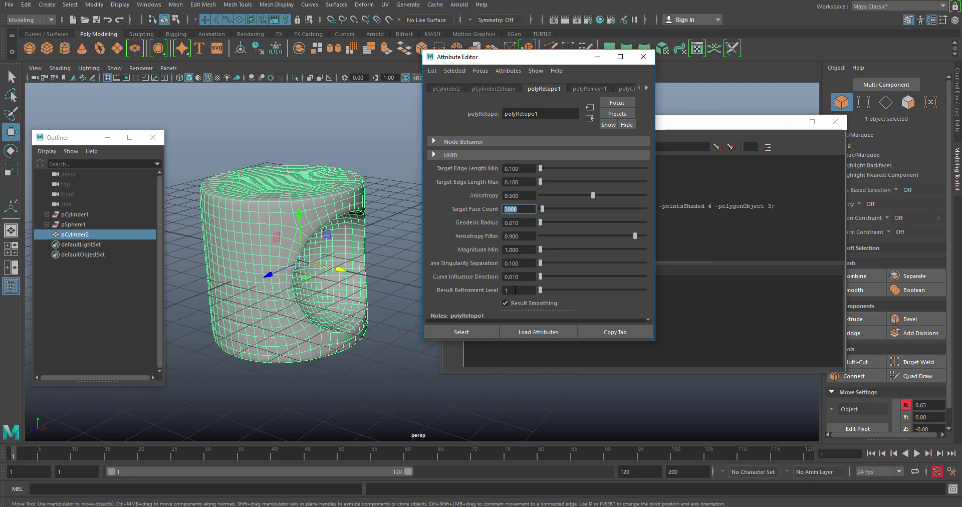
pyautogui.write('100')
pyautogui.press('Return')
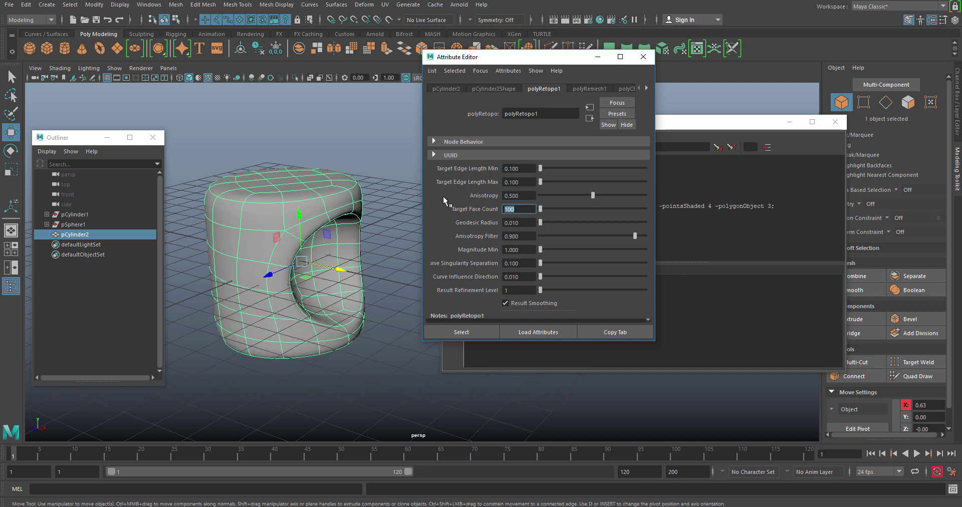
pyautogui.moveTo(320, 260)
pyautogui.keyDown('alt'); pyautogui.mouseDown()
pyautogui.moveTo(300, 253)
pyautogui.moveTo(331, 251)
pyautogui.mouseUp(); pyautogui.keyUp('alt')
pyautogui.press('1')
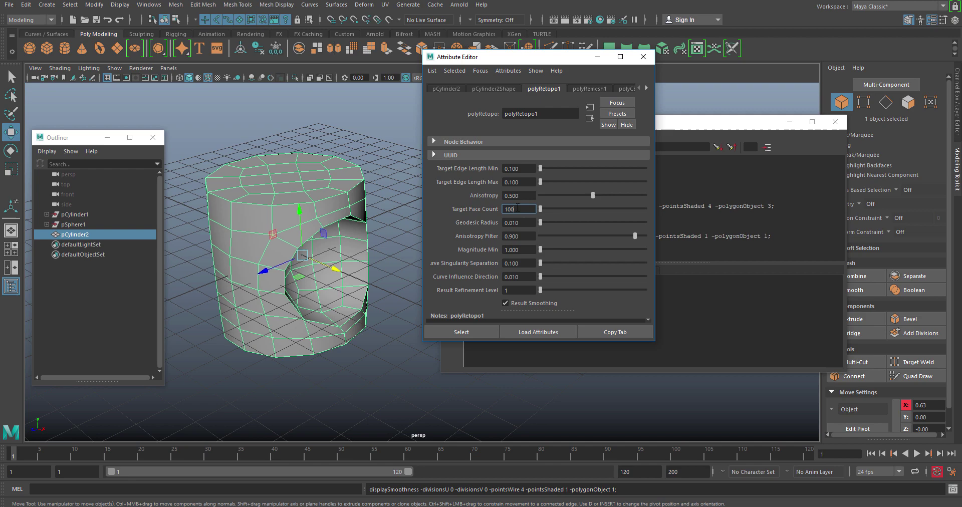
# Set polyRetopo1's Target Face Count to 1000 and inspect the cavity in the unsmoothed display.
pyautogui.write('1000')
pyautogui.press('Return')
pyautogui.keyDown('alt'); pyautogui.moveTo(282, 228); pyautogui.dragTo(286, 232); pyautogui.keyUp('alt')
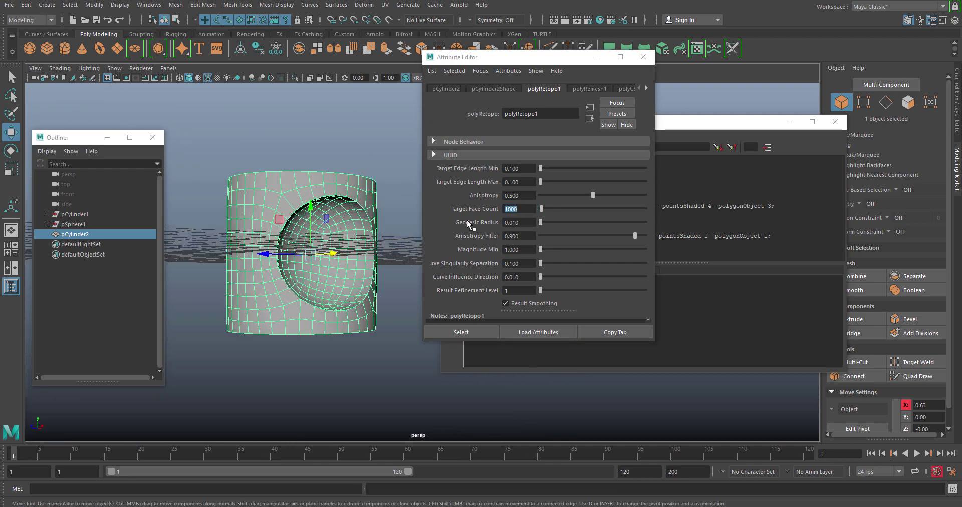
pyautogui.press('1')
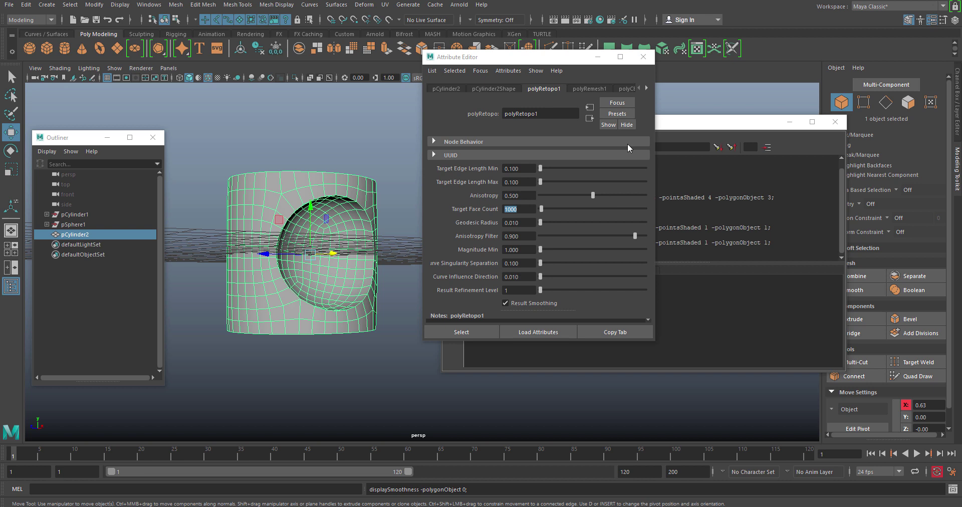
pyautogui.click(670, 130)
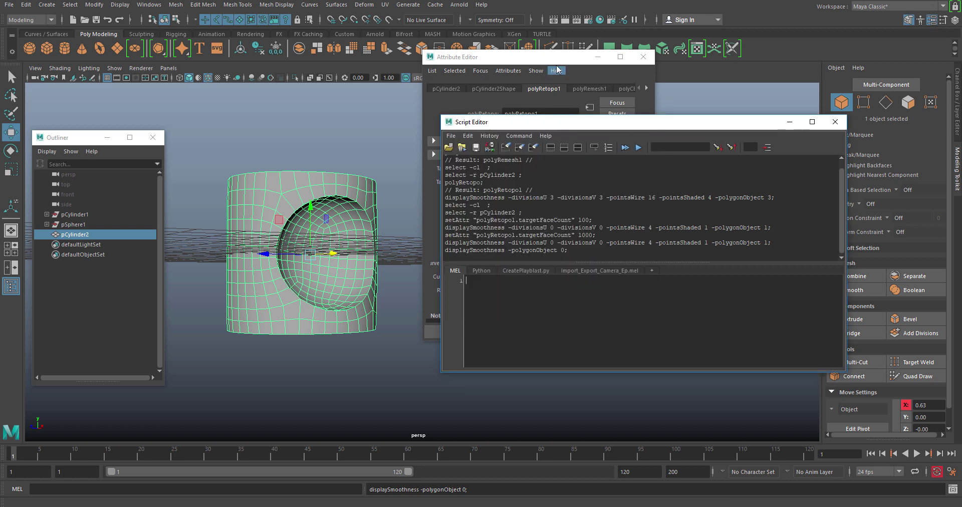
pyautogui.click(536, 166)
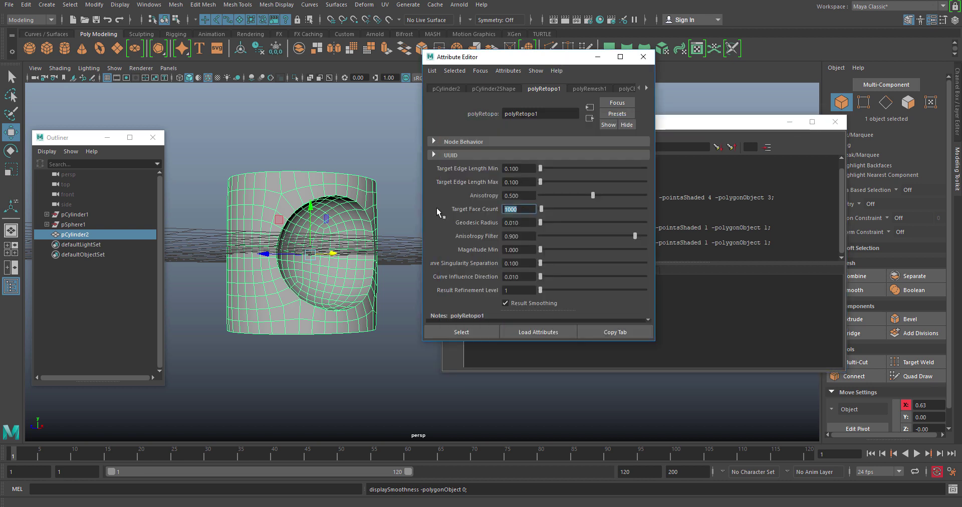
# Set polyRetopo1's Target Face Count back to 100 and inspect the coarse mesh from several sides.
pyautogui.write('100')
pyautogui.press('Return')
pyautogui.keyDown('alt'); pyautogui.moveTo(226, 236); pyautogui.dragTo(265, 265); pyautogui.keyUp('alt')
pyautogui.keyDown('alt'); pyautogui.moveTo(275, 276); pyautogui.dragTo(326, 291, button='middle'); pyautogui.keyUp('alt')
pyautogui.keyDown('alt'); pyautogui.moveTo(326, 291); pyautogui.dragTo(277, 244); pyautogui.keyUp('alt')
# Turn on smooth mesh preview for pCylinder2, inspect it deselected, and reselect it.
pyautogui.click(356, 156)
pyautogui.press('3')
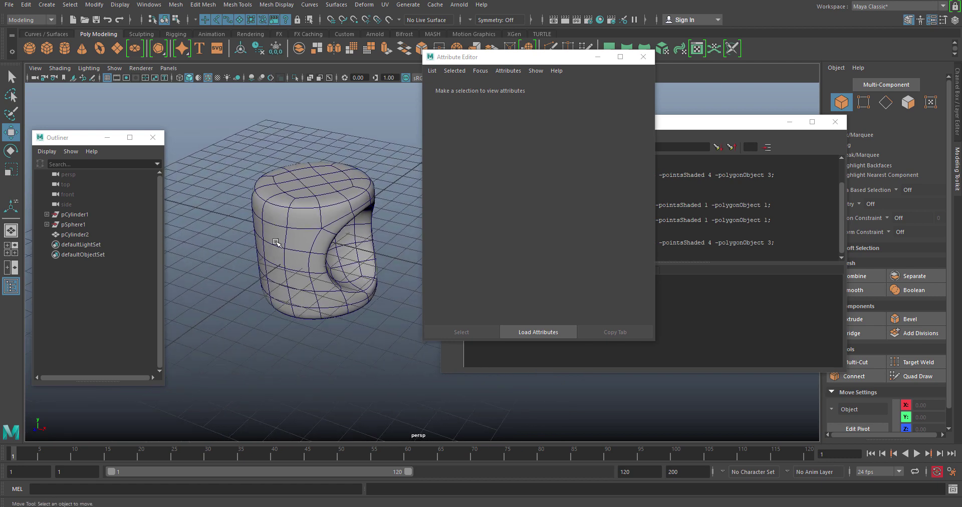
pyautogui.keyDown('alt'); pyautogui.moveTo(329, 340); pyautogui.dragTo(307, 313); pyautogui.keyUp('alt')
pyautogui.click(315, 293)
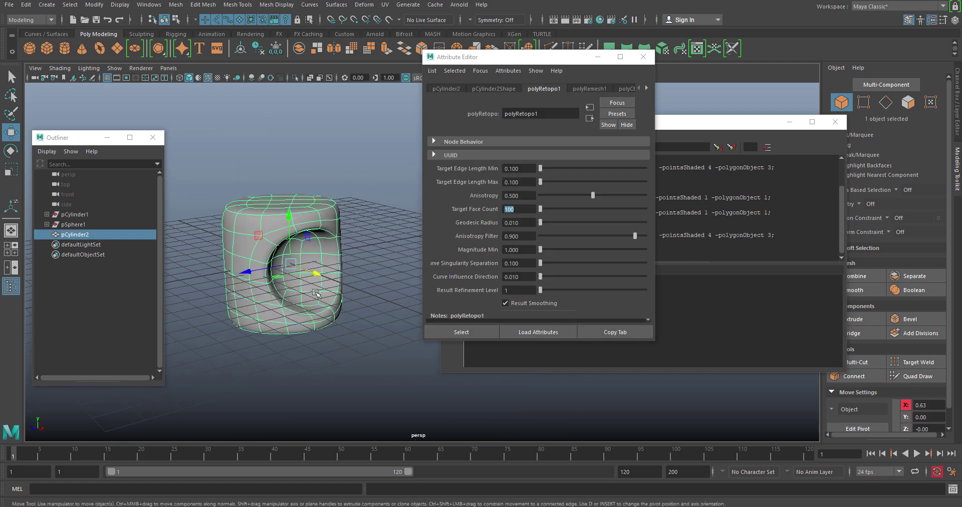
# Set polyRetopo1's Target Face Count to 1500 and inspect the smoothed mesh around the cavity.
pyautogui.click(520, 210)
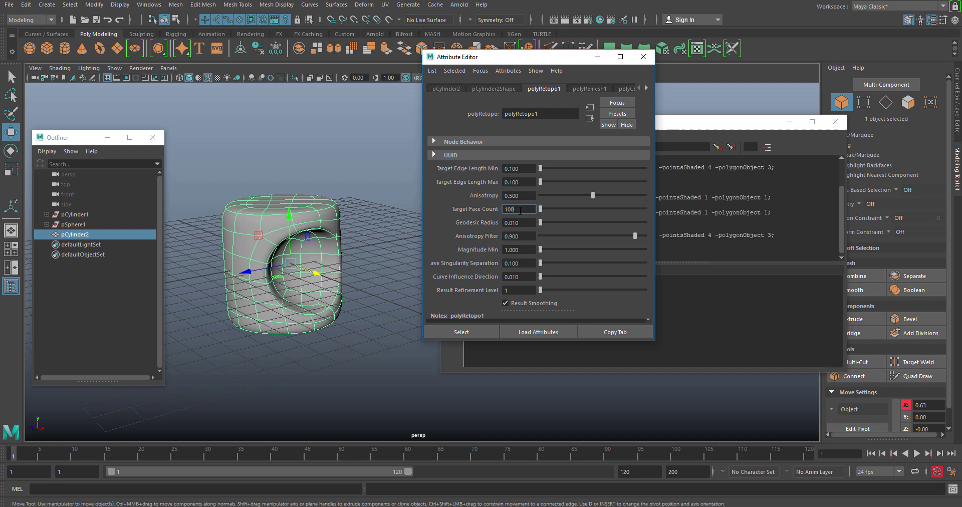
pyautogui.press('BackSpace')
pyautogui.press('BackSpace')
pyautogui.write('500')
pyautogui.press('Return')
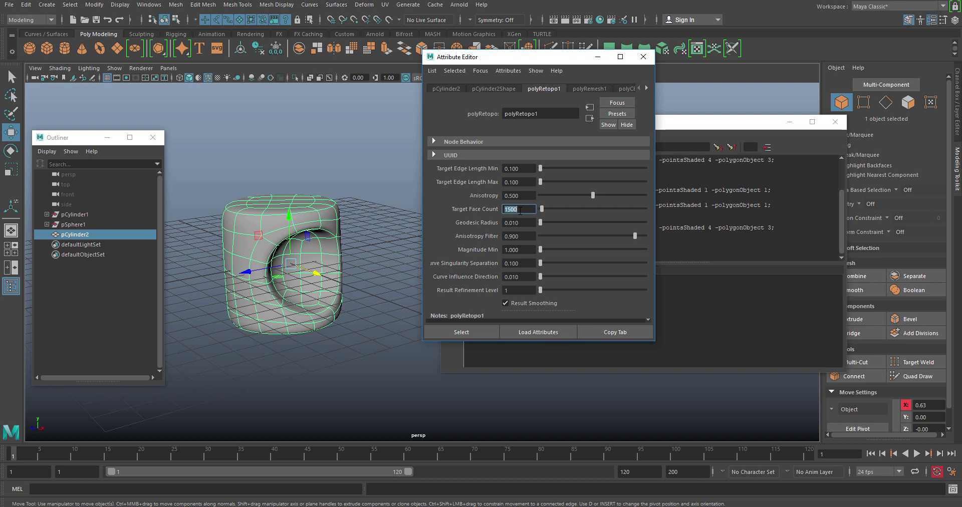
pyautogui.keyDown('alt'); pyautogui.moveTo(326, 231); pyautogui.dragTo(336, 289); pyautogui.keyUp('alt')
pyautogui.click(350, 318)
pyautogui.click(314, 252)
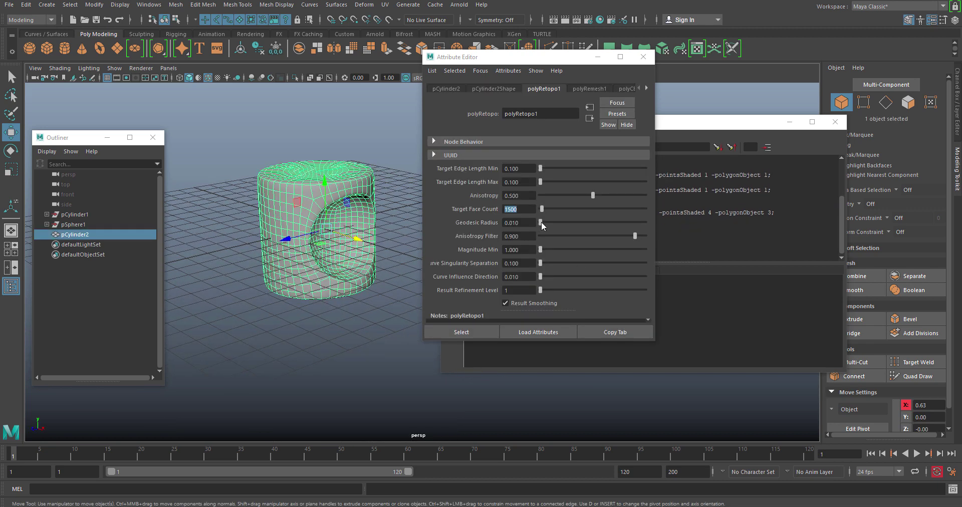
# Try a Geodesic Radius of 0 on polyRetopo1, inspect the mesh, and undo the change.
pyautogui.moveTo(542, 222); pyautogui.dragTo(534, 224)
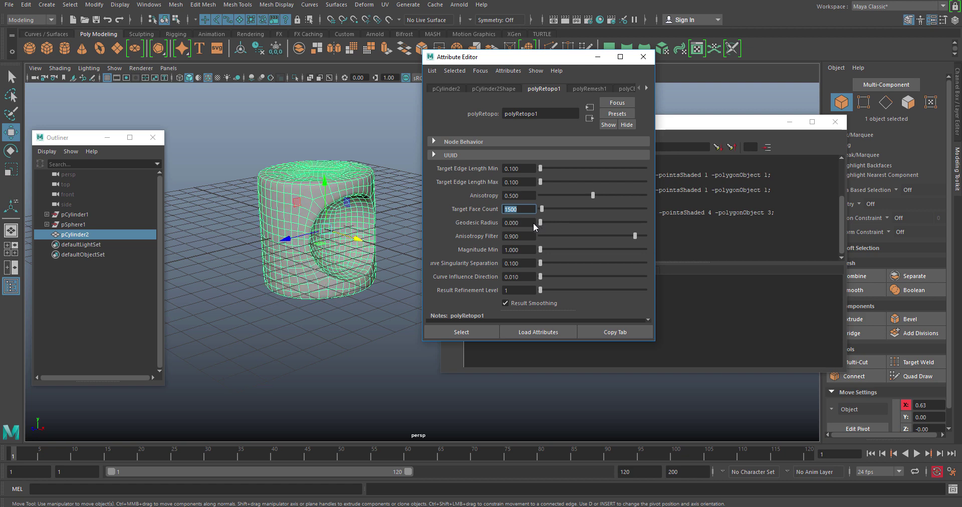
pyautogui.keyDown('alt'); pyautogui.moveTo(320, 220); pyautogui.dragTo(285, 259); pyautogui.keyUp('alt')
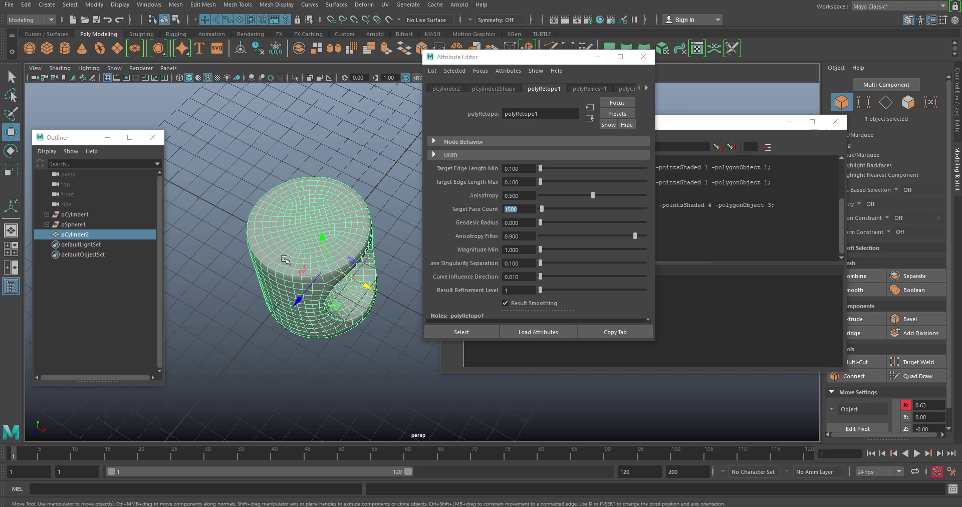
pyautogui.keyDown('alt'); pyautogui.moveTo(313, 209); pyautogui.dragTo(300, 228); pyautogui.keyUp('alt')
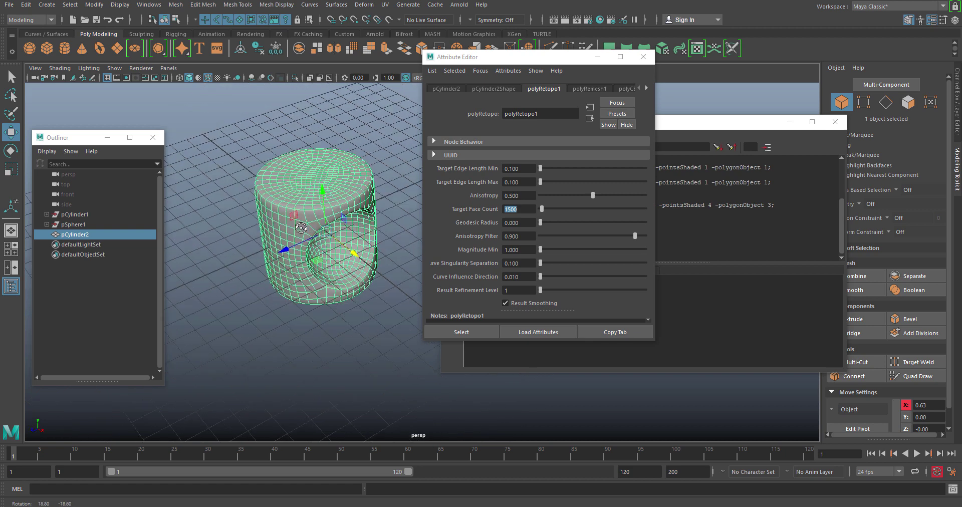
pyautogui.hotkey('ctrl', 'z')
pyautogui.hotkey('ctrl', 'z')
pyautogui.hotkey('ctrl', 'z')
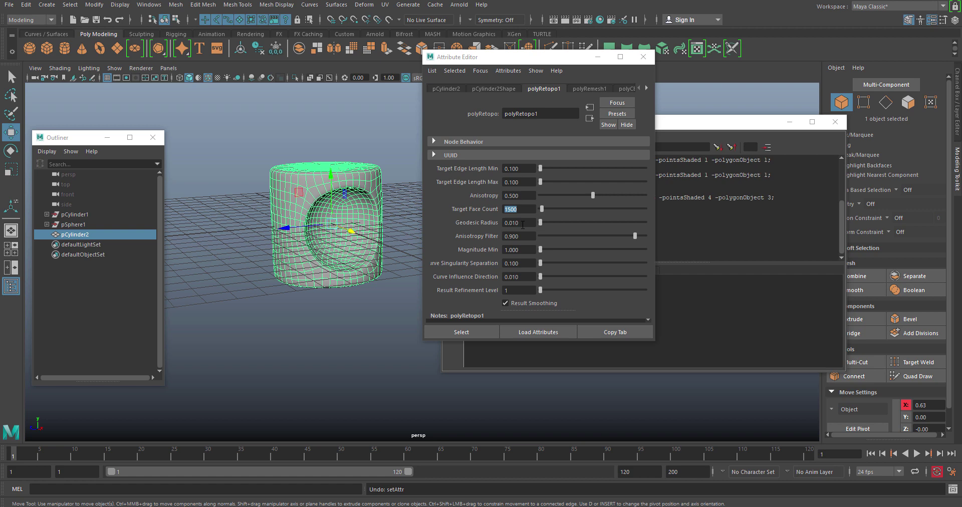
# Move the Attribute Editor clear of the model and close the Script Editor.
pyautogui.moveTo(531, 57); pyautogui.dragTo(727, 105)
pyautogui.click(833, 123)
pyautogui.keyDown('alt'); pyautogui.moveTo(420, 210); pyautogui.dragTo(422, 235); pyautogui.keyUp('alt')
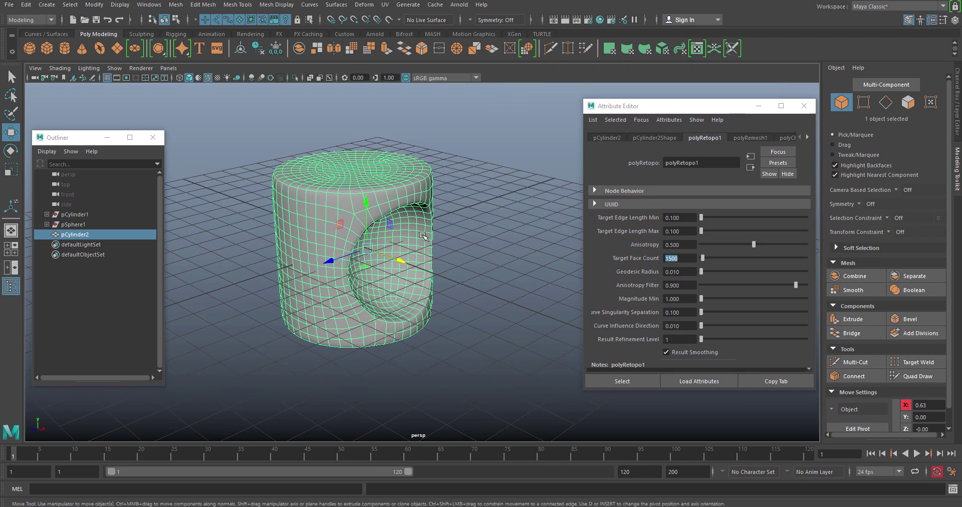
# Move the cutting sphere pSphere1 onto the cylinder's top centre, at about X 0, Y 2.375, Z 0.047.
pyautogui.click(74, 224)
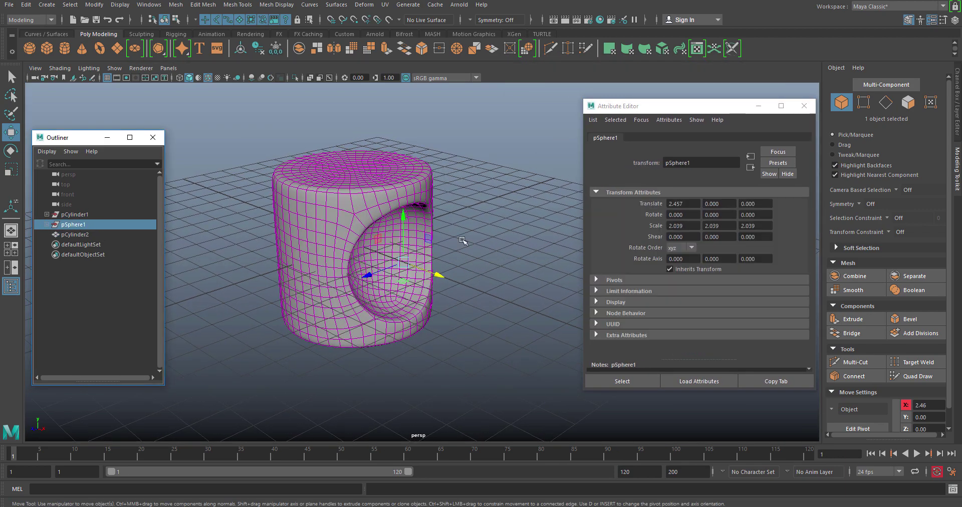
pyautogui.moveTo(404, 221); pyautogui.dragTo(473, 309)
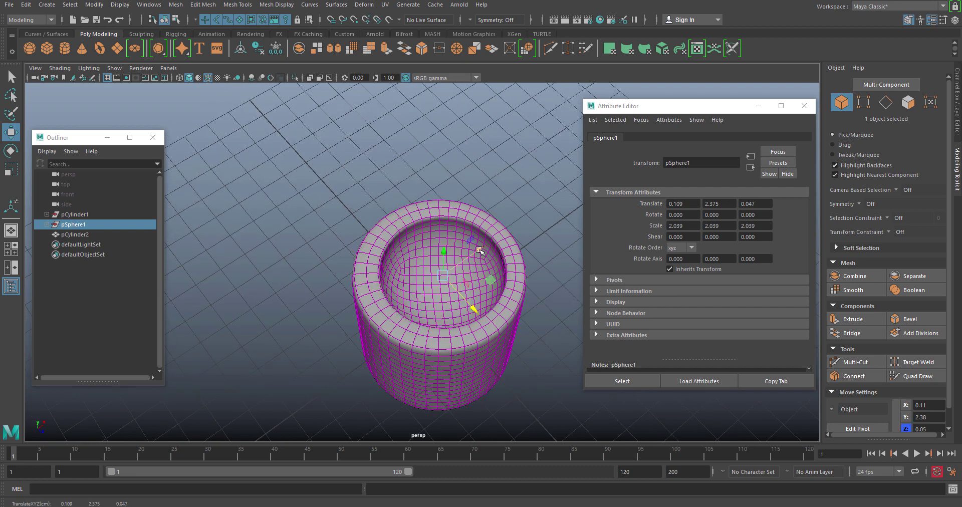
pyautogui.moveTo(479, 251); pyautogui.dragTo(407, 175)
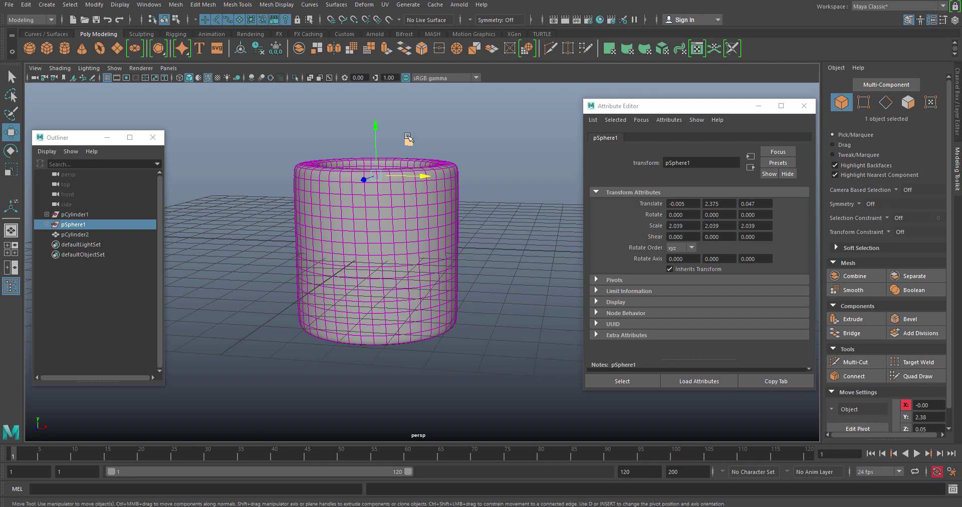
# Shift pSphere1 sideways so its cut breaks through the cylinder's upper rim, and deselect it to inspect the mesh.
pyautogui.moveTo(409, 141); pyautogui.dragTo(445, 150)
pyautogui.keyDown('alt'); pyautogui.moveTo(411, 261); pyautogui.dragTo(393, 275); pyautogui.keyUp('alt')
pyautogui.click(443, 297)
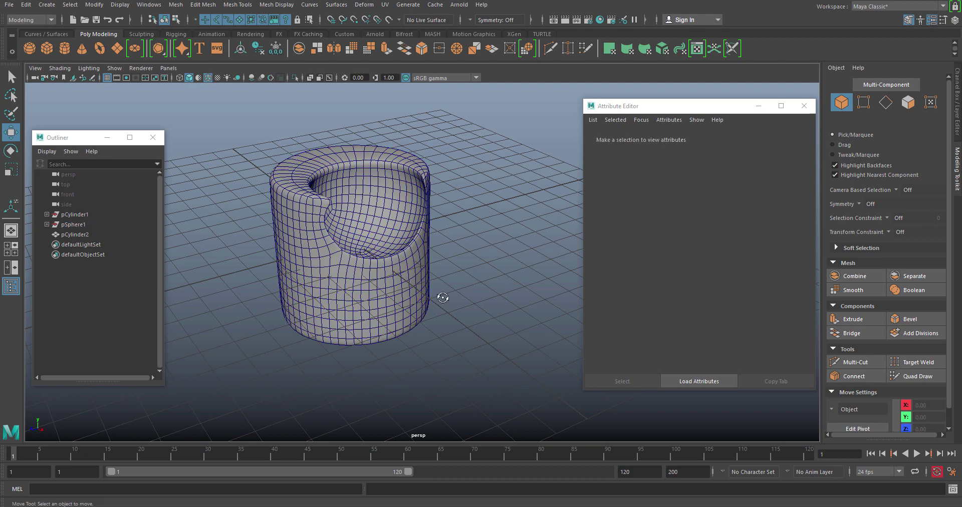
# Hide the wireframe overlay on the shaded model and inspect the smooth surface around the spherical cut.
pyautogui.keyDown('alt'); pyautogui.moveTo(440, 296); pyautogui.dragTo(430, 280); pyautogui.keyUp('alt')
pyautogui.click(208, 78)
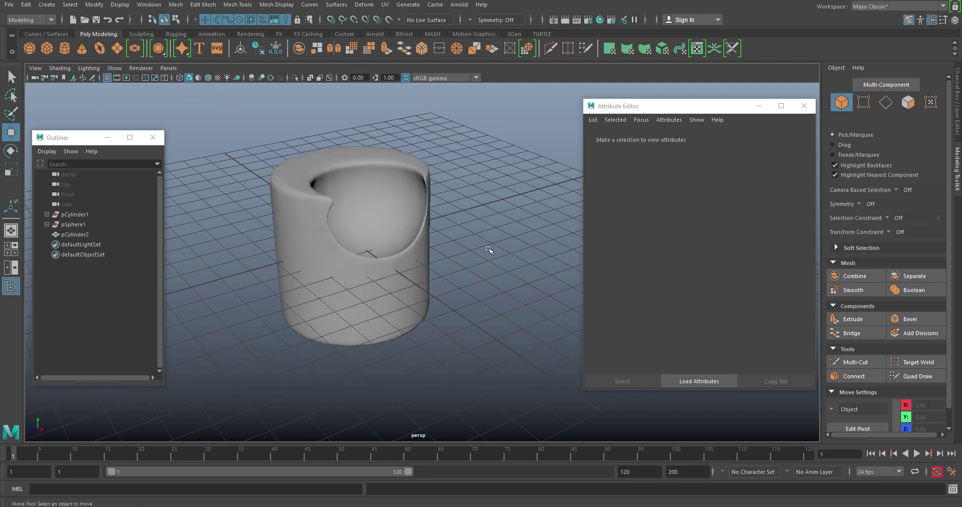
pyautogui.moveTo(490, 249)
pyautogui.keyDown('alt'); pyautogui.mouseDown()
pyautogui.moveTo(409, 242)
pyautogui.moveTo(378, 268)
pyautogui.moveTo(366, 266)
pyautogui.moveTo(470, 260)
pyautogui.moveTo(438, 261)
pyautogui.mouseUp(); pyautogui.keyUp('alt')
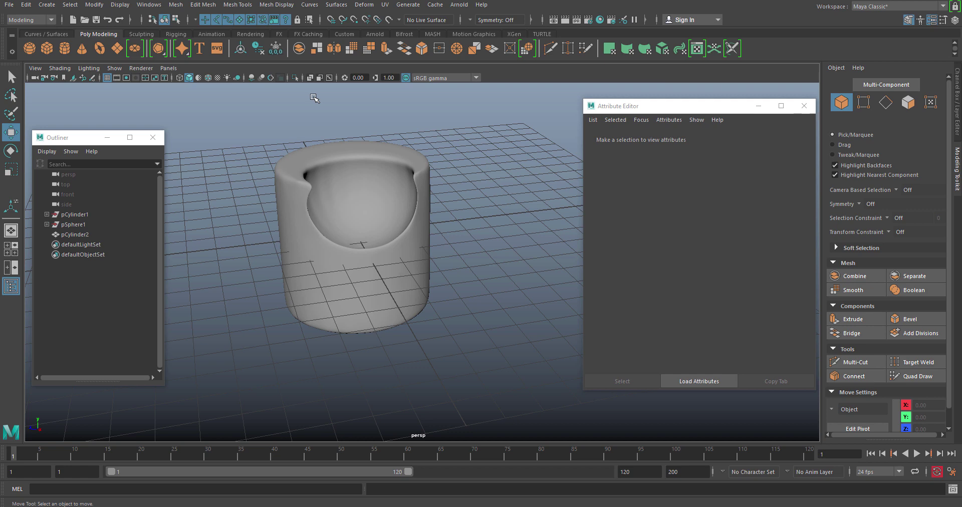
pyautogui.click(423, 270)
pyautogui.keyDown('alt'); pyautogui.moveTo(422, 271); pyautogui.dragTo(411, 303); pyautogui.keyUp('alt')
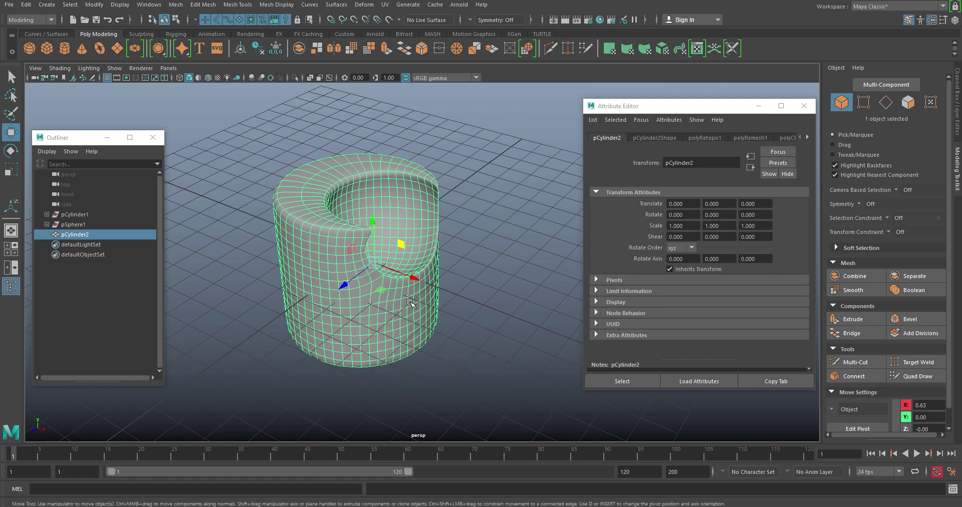
pyautogui.moveTo(400, 245); pyautogui.dragTo(415, 258)
pyautogui.hotkey('ctrl', 'z')
pyautogui.hotkey('ctrl', 'z')
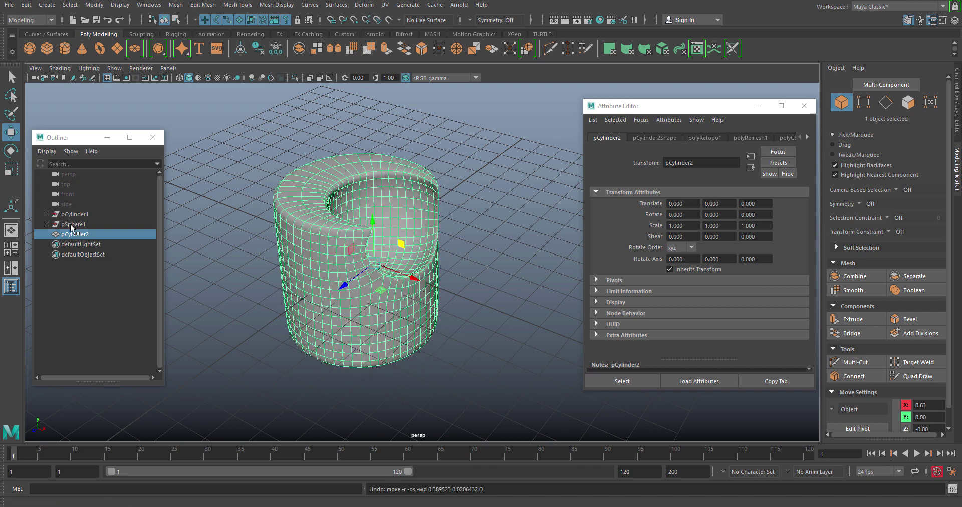
# Move the cutting sphere pSphere1 down and outward to cut into the cylinder's side, at about X 2.362, Y 0.283, Z 0.047.
pyautogui.click(70, 224)
pyautogui.keyDown('alt'); pyautogui.moveTo(370, 233); pyautogui.dragTo(406, 198); pyautogui.keyUp('alt')
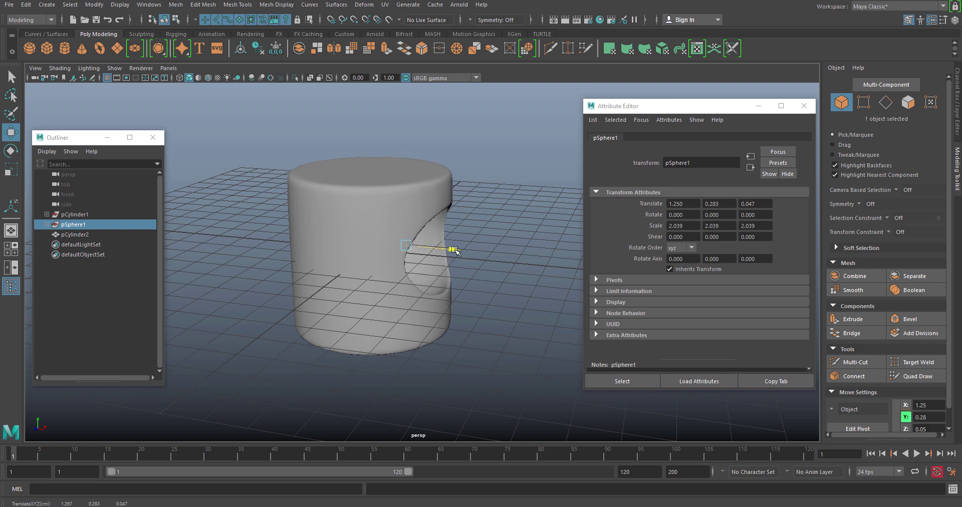
pyautogui.moveTo(450, 249)
pyautogui.keyDown('alt'); pyautogui.mouseDown()
pyautogui.moveTo(427, 290)
pyautogui.moveTo(442, 255)
pyautogui.moveTo(462, 255)
pyautogui.mouseUp(); pyautogui.keyUp('alt')
pyautogui.moveTo(463, 292)
pyautogui.keyDown('alt'); pyautogui.mouseDown()
pyautogui.moveTo(390, 286)
pyautogui.moveTo(466, 279)
pyautogui.mouseUp(); pyautogui.keyUp('alt')
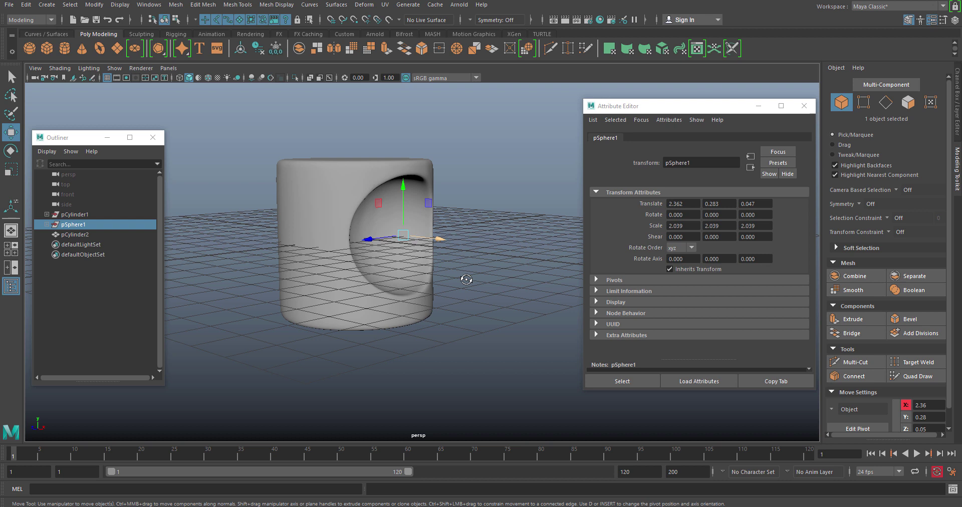